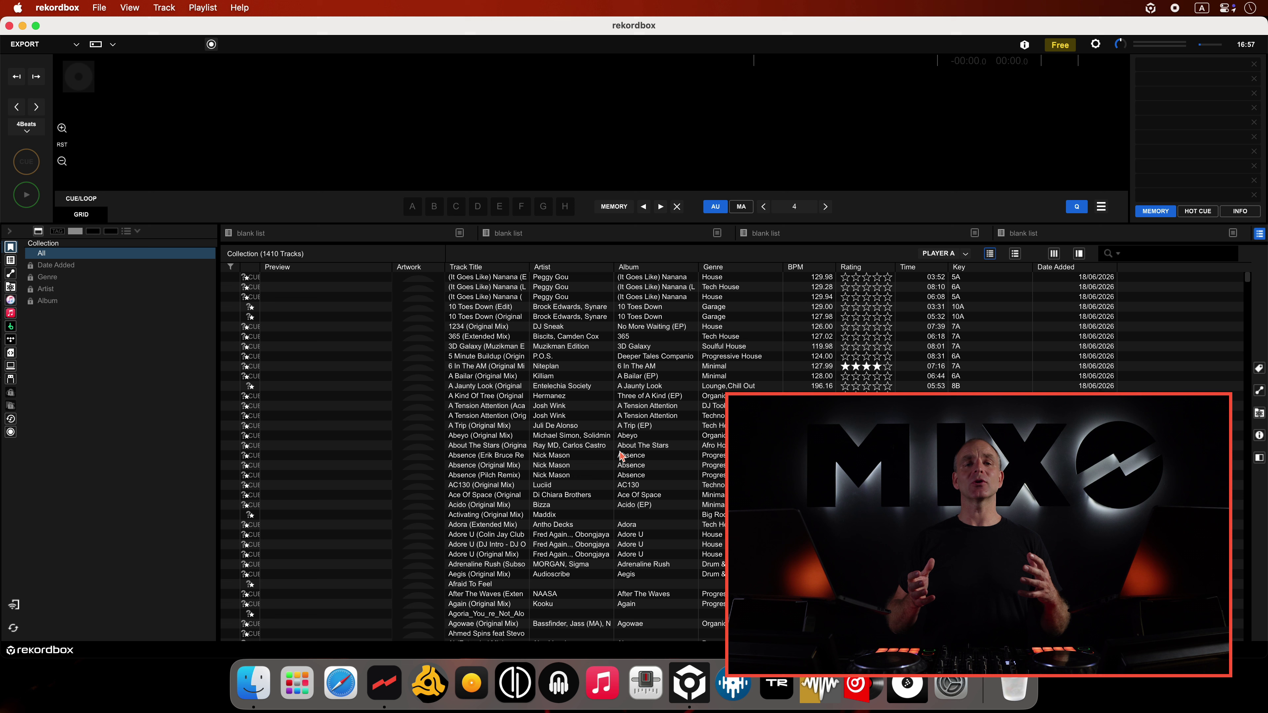
- From the full-screen playlist view, export the whole collection in xml format with the file name rekordbox
{"action": "left_click", "coordinate": [36, 26]}
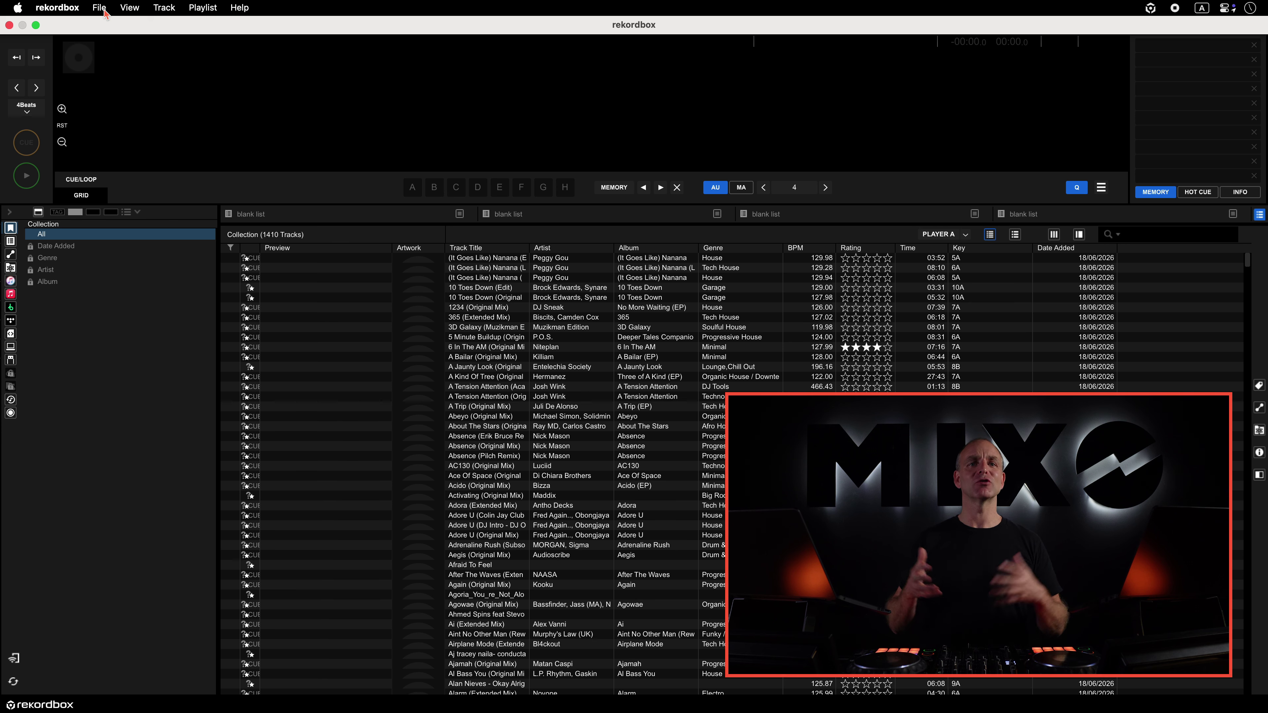
{"action": "left_click", "coordinate": [10, 242]}
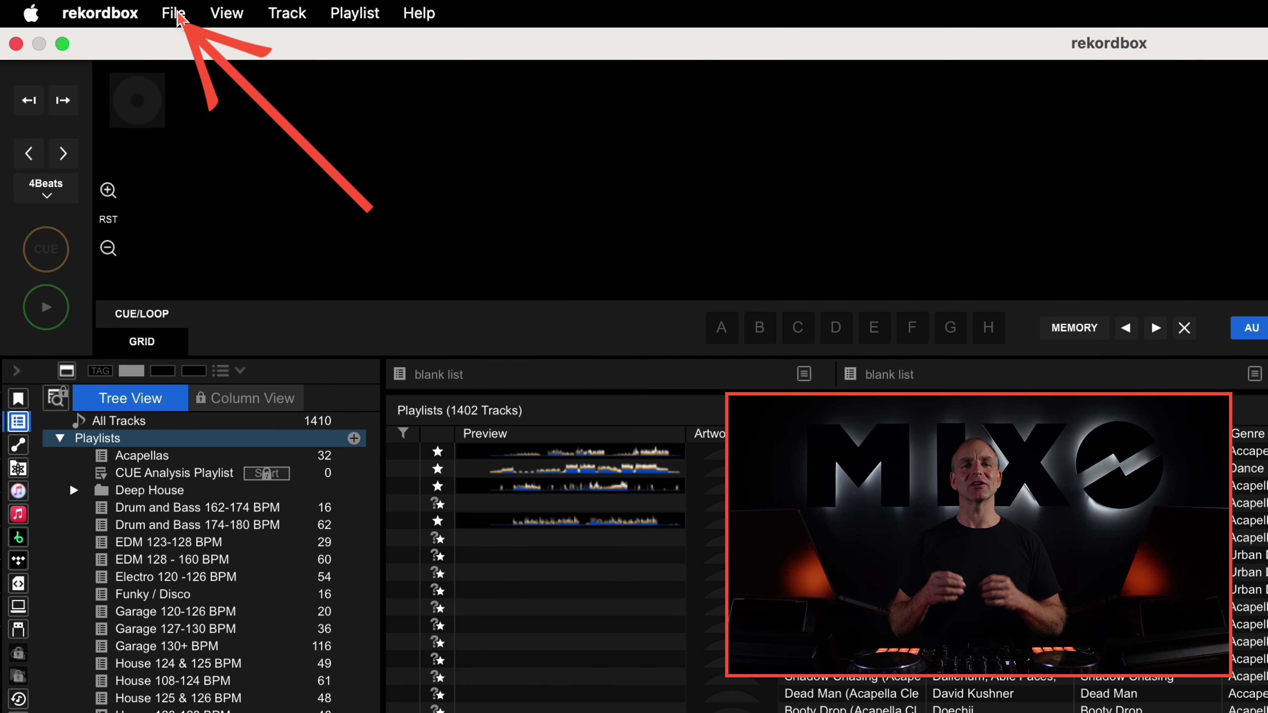
{"action": "left_click", "coordinate": [101, 9]}
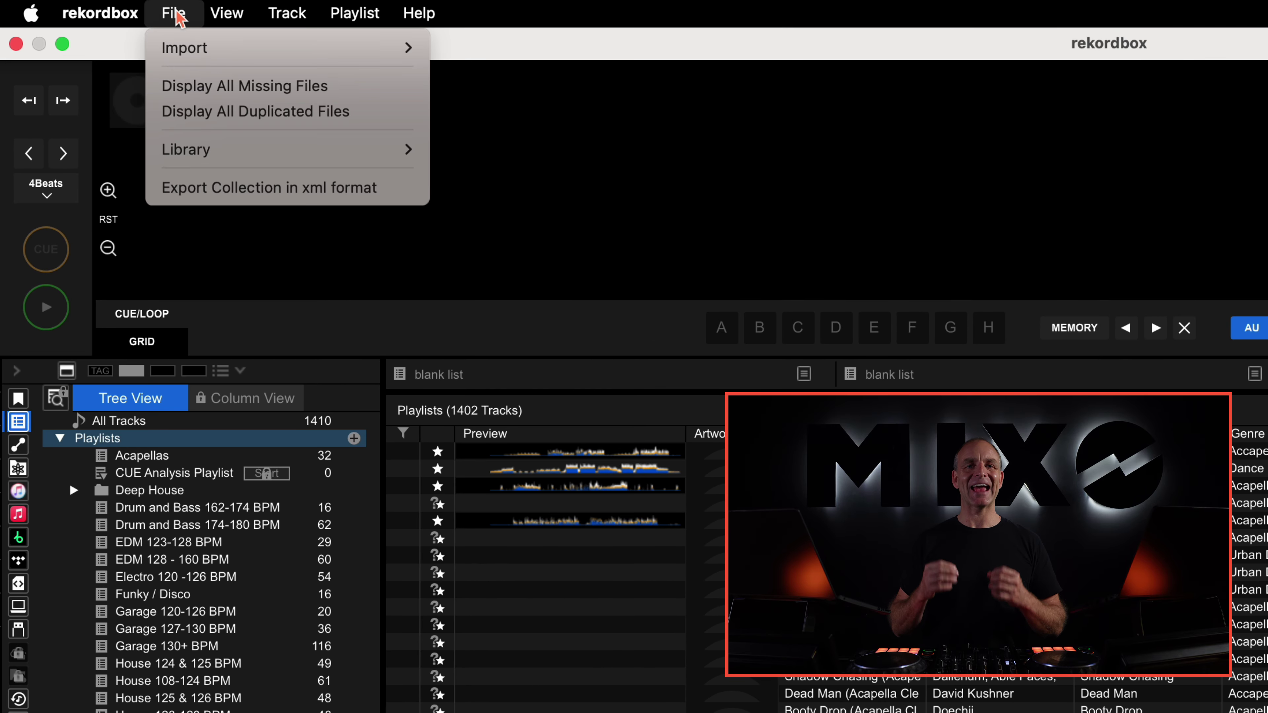
{"action": "left_click", "coordinate": [295, 194]}
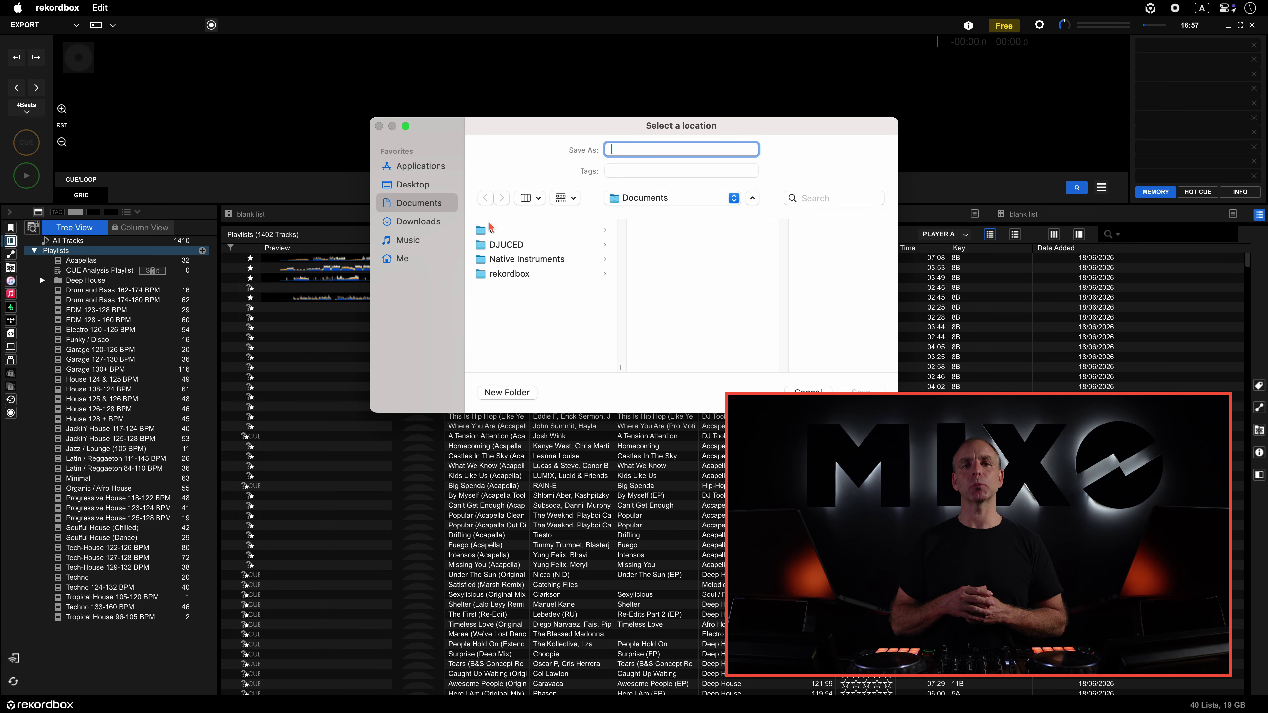
{"action": "type", "text": "reko"}
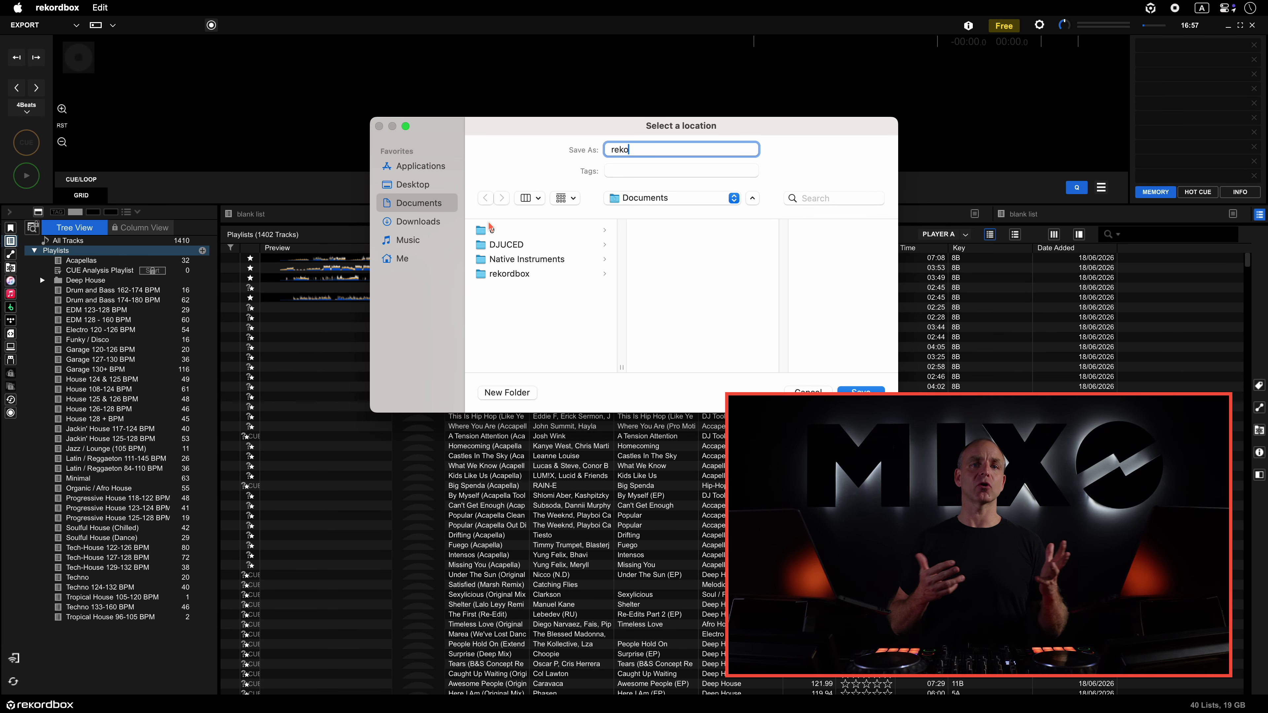
{"action": "type", "text": "rdbox"}
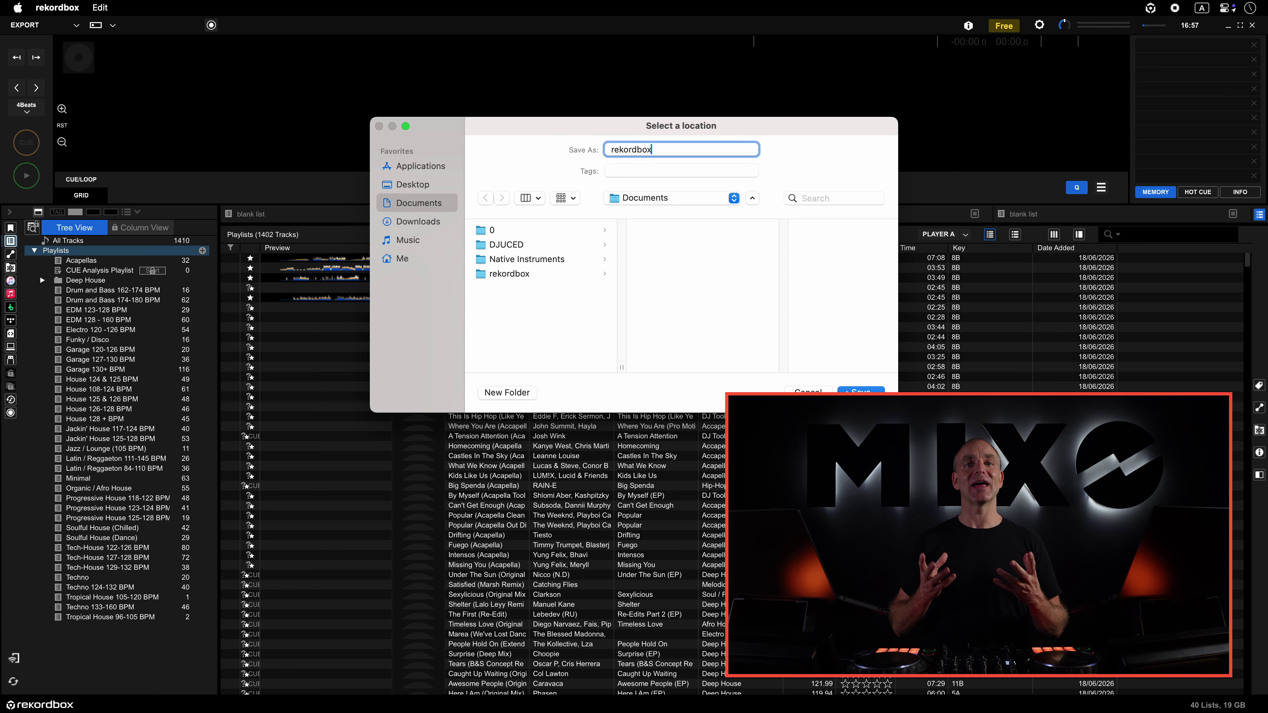
{"action": "left_click", "coordinate": [852, 391]}
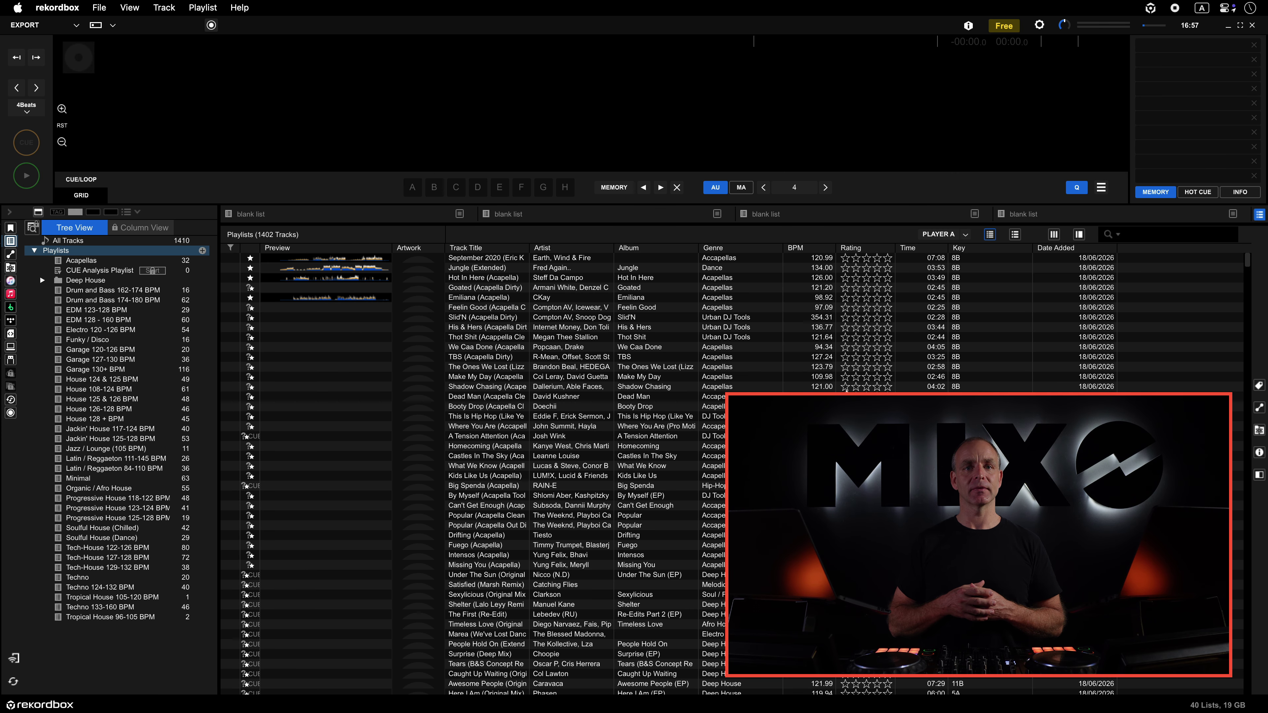
- Switch to MIXO and open the Rekordbox XML import page
{"action": "key", "text": "ctrl+Right"}
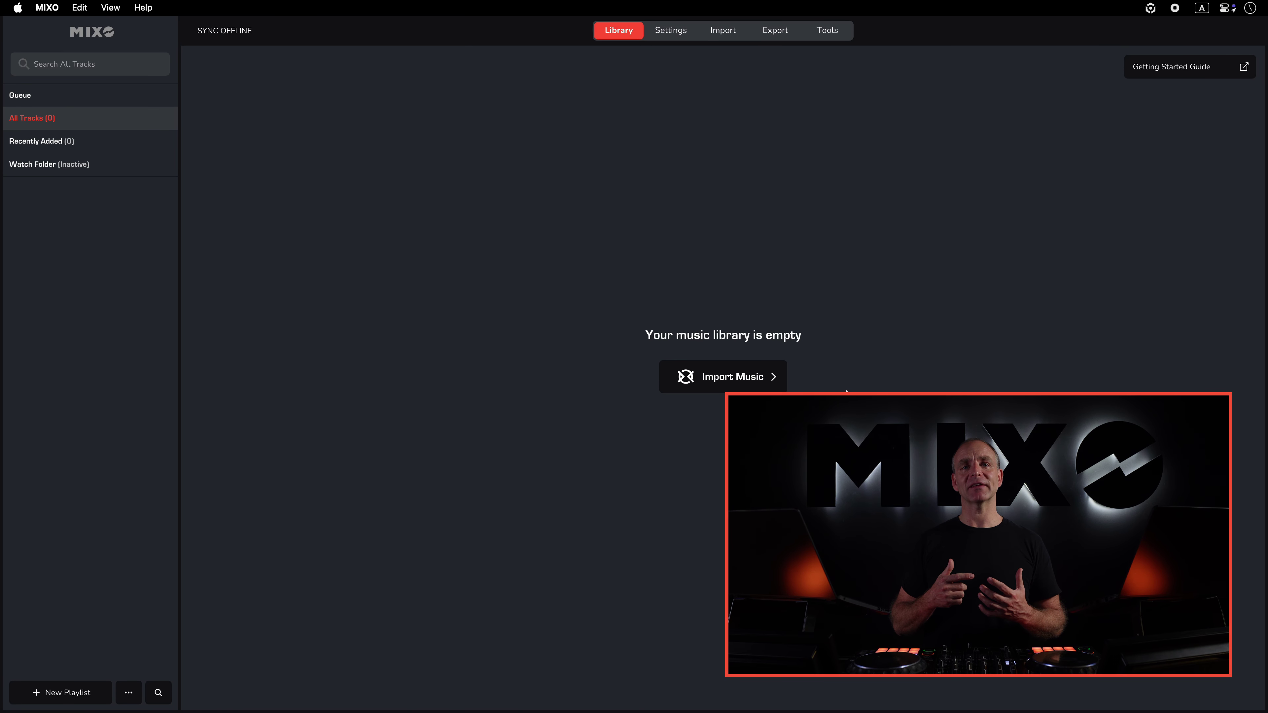
{"action": "left_click", "coordinate": [725, 37]}
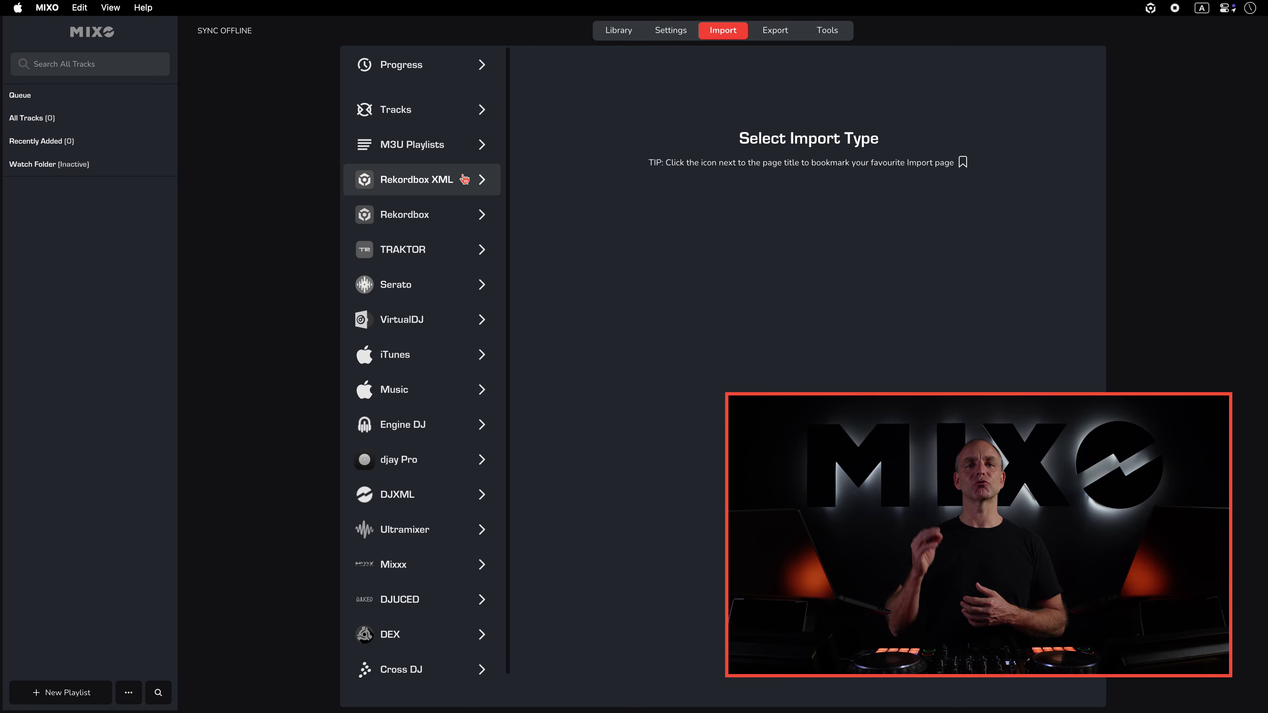
{"action": "left_click", "coordinate": [465, 180]}
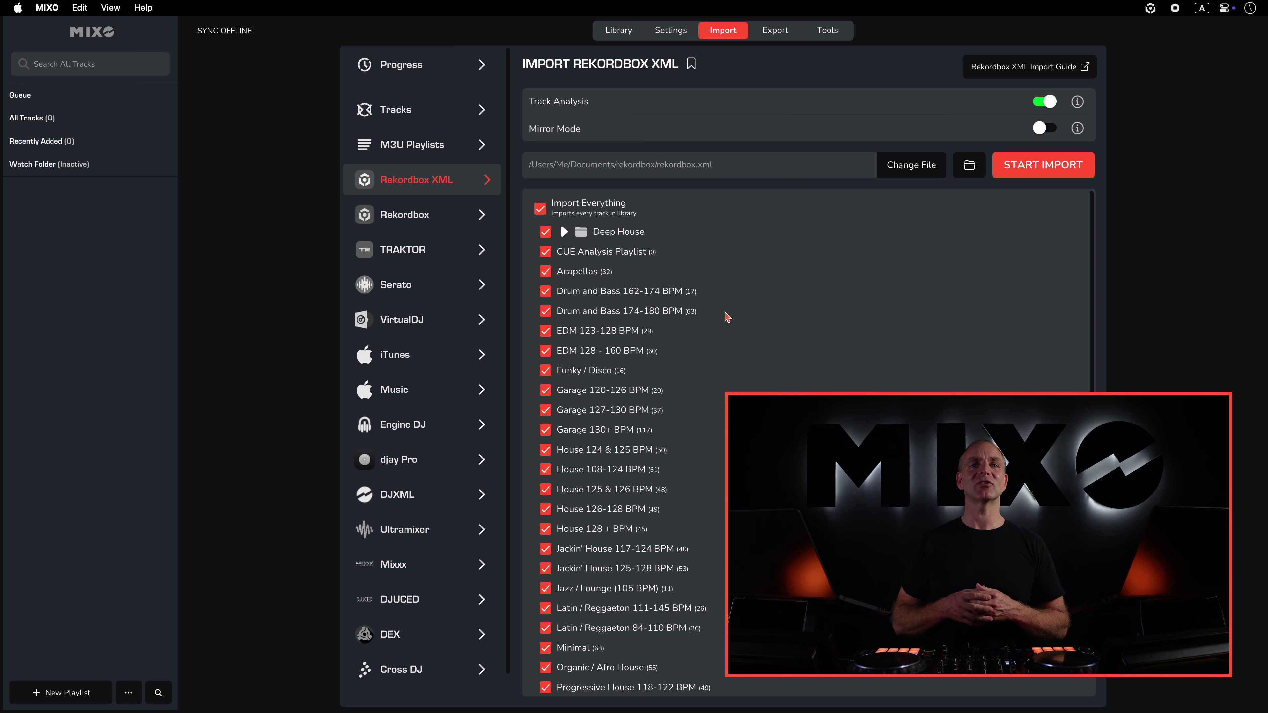
- Review the playlists to import, including those in the Deep House folder, and import everything from the Rekordbox XML file
{"action": "scroll", "coordinate": [726, 318], "scroll_direction": "down", "scroll_amount": 5}
{"action": "scroll", "coordinate": [726, 317], "scroll_direction": "up", "scroll_amount": 5}
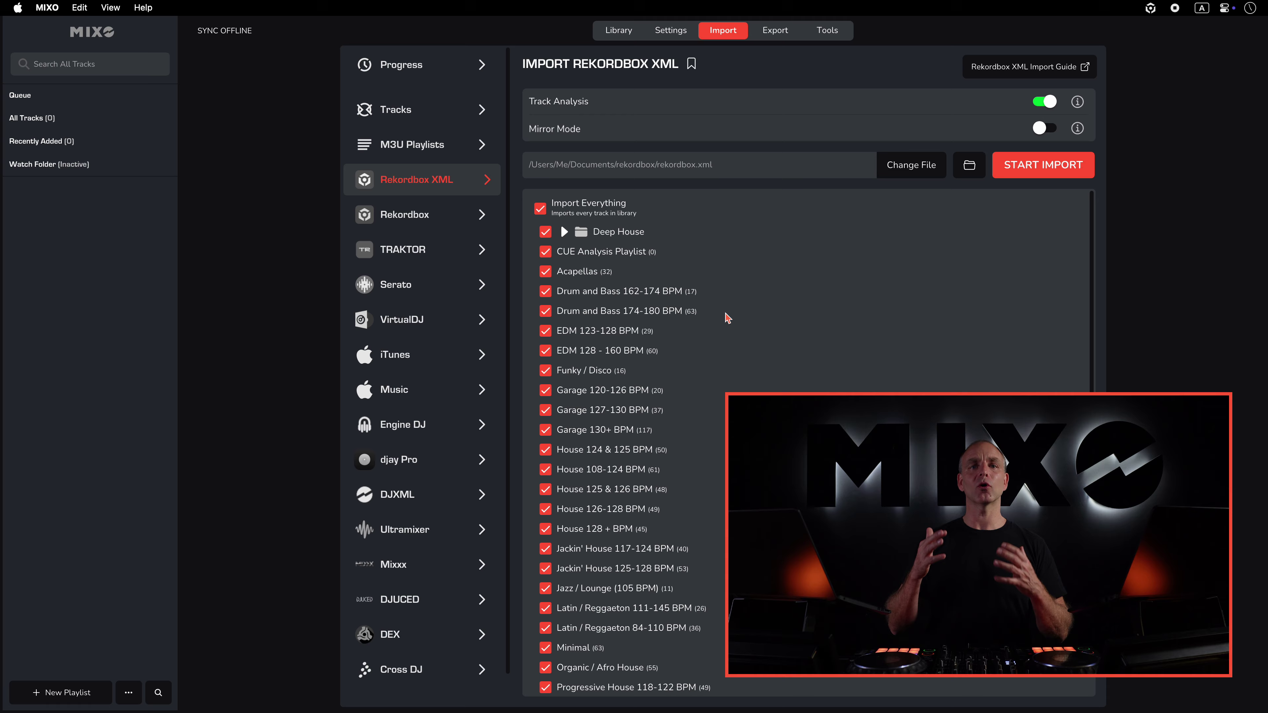
{"action": "left_click", "coordinate": [572, 233]}
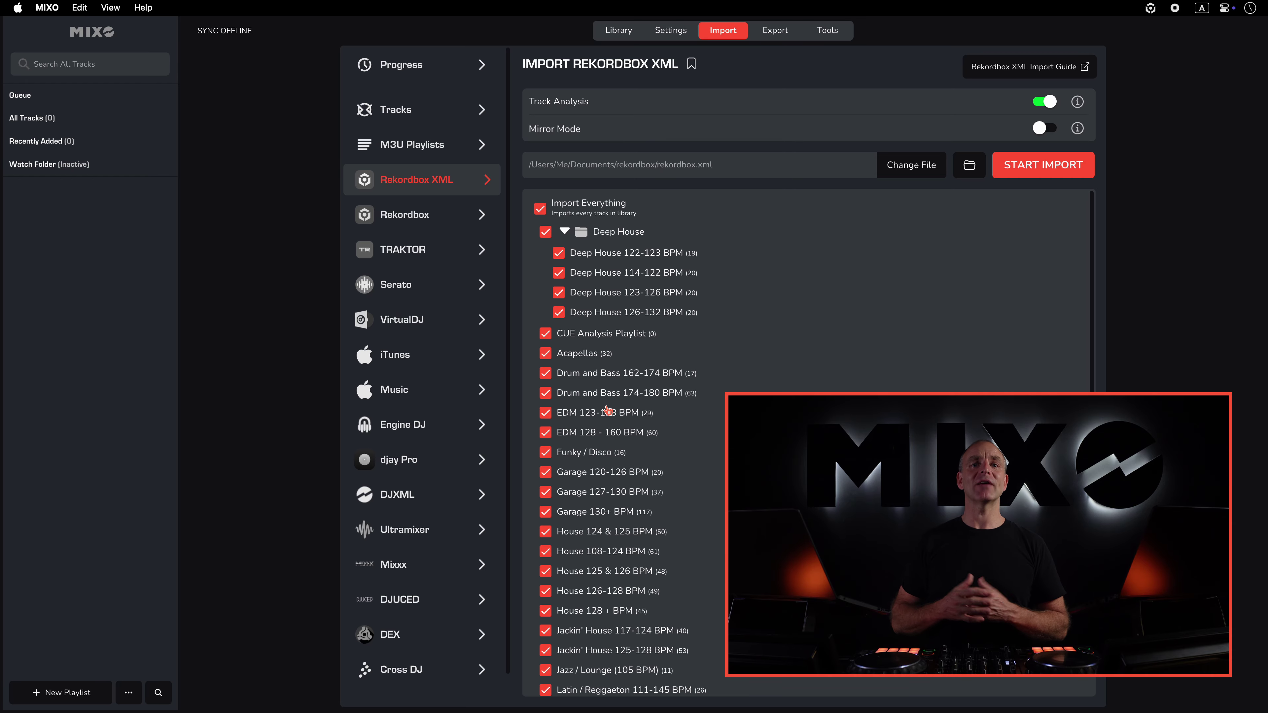
{"action": "left_click", "coordinate": [1034, 171]}
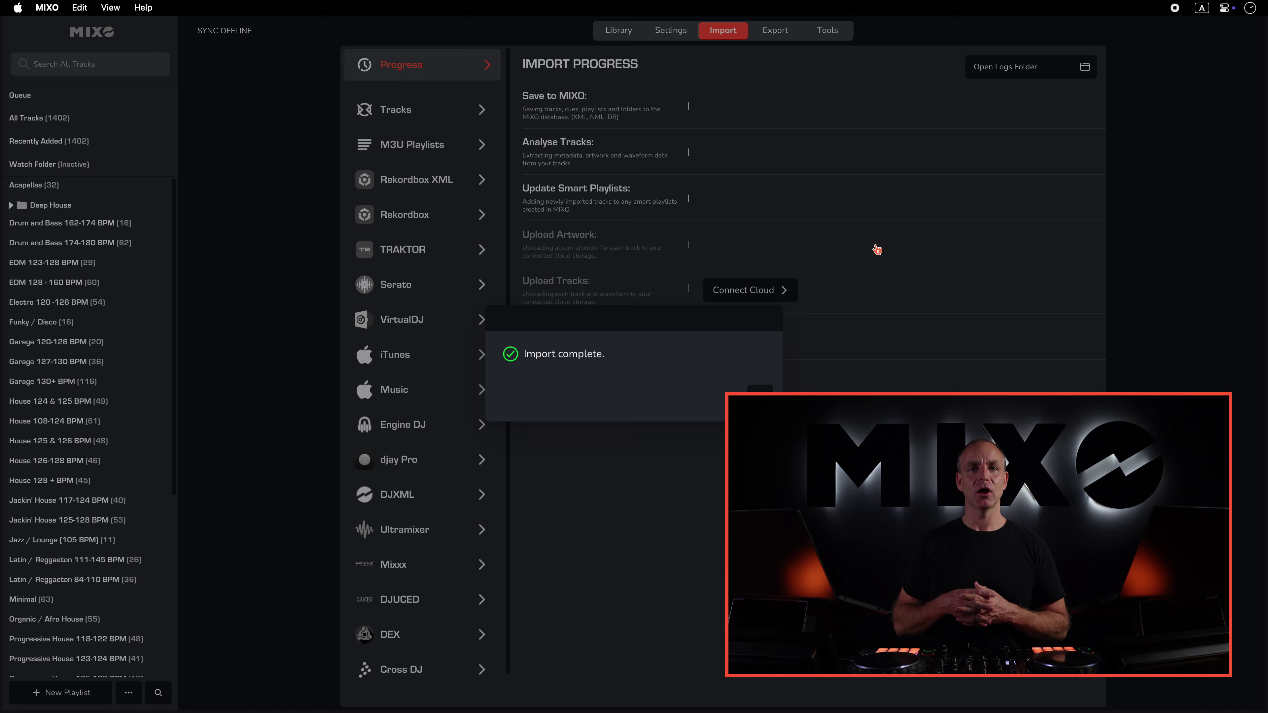
{"action": "left_click", "coordinate": [761, 394]}
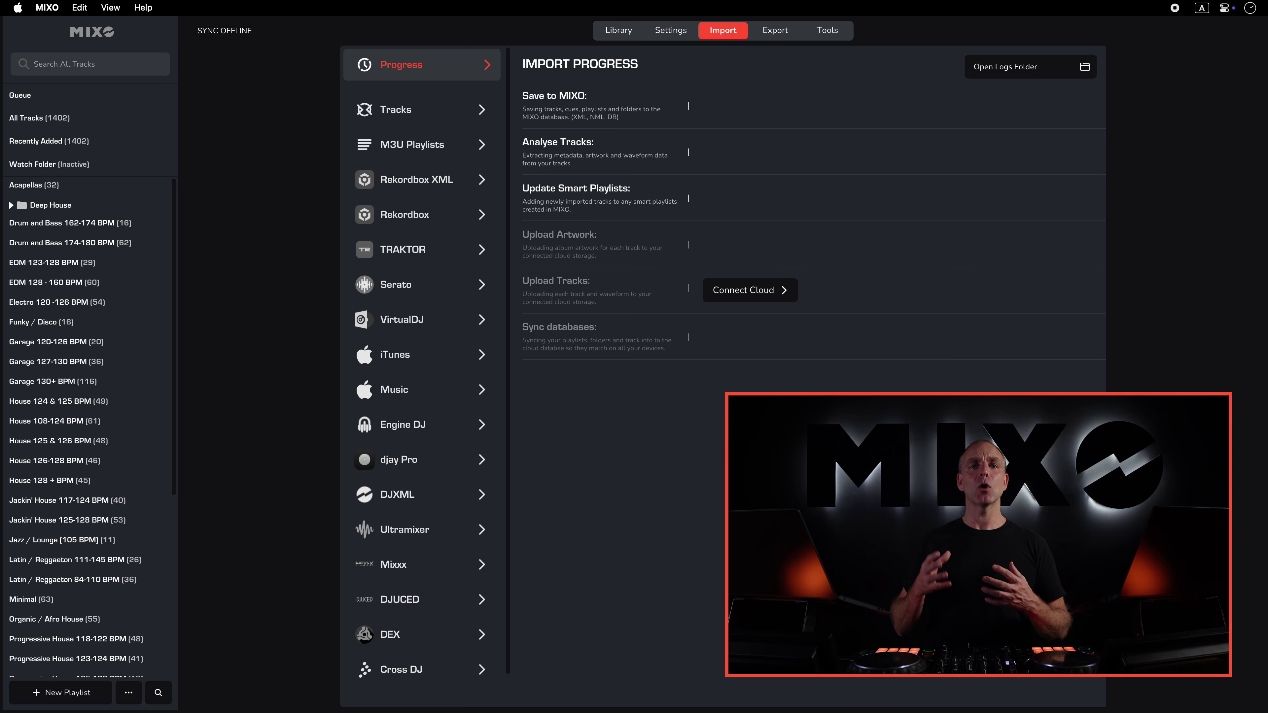
- Open the Electro 120 -126 BPM playlist in the library and play Enter Sandman (Kastra Fobos Edit) from about 0:30
{"action": "left_click", "coordinate": [619, 31]}
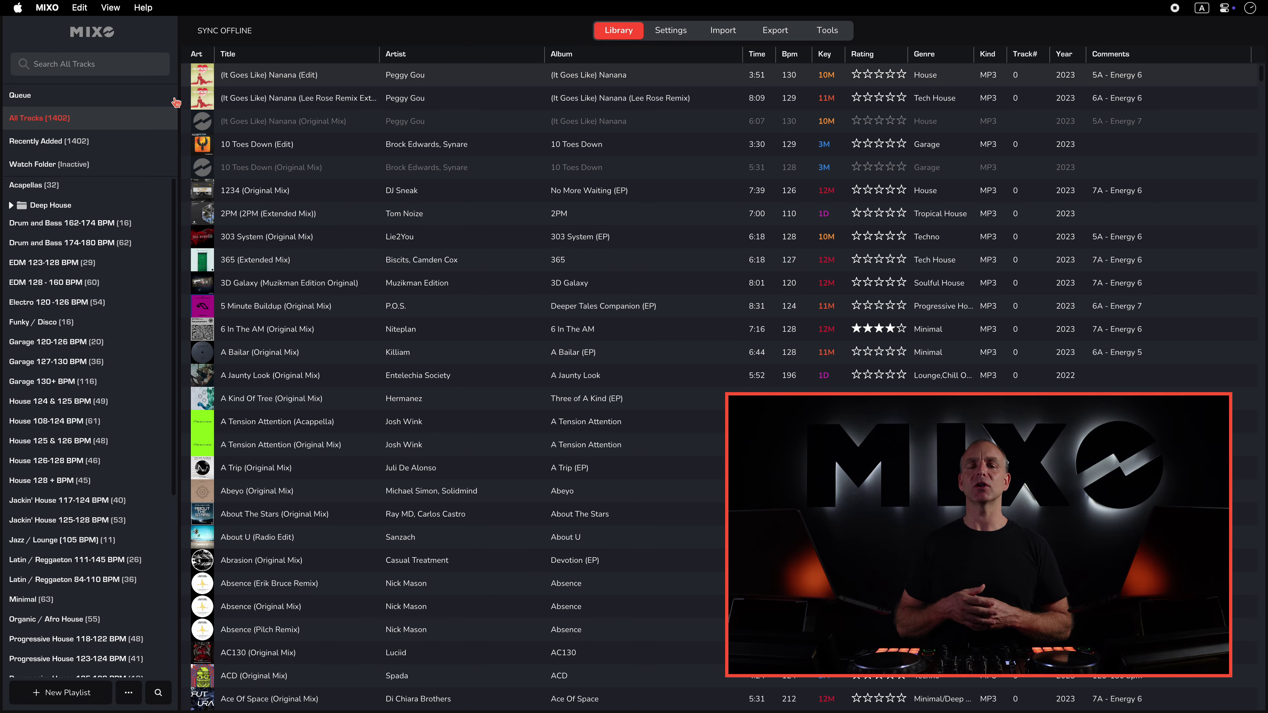
{"action": "scroll", "coordinate": [127, 250], "scroll_direction": "down", "scroll_amount": 5}
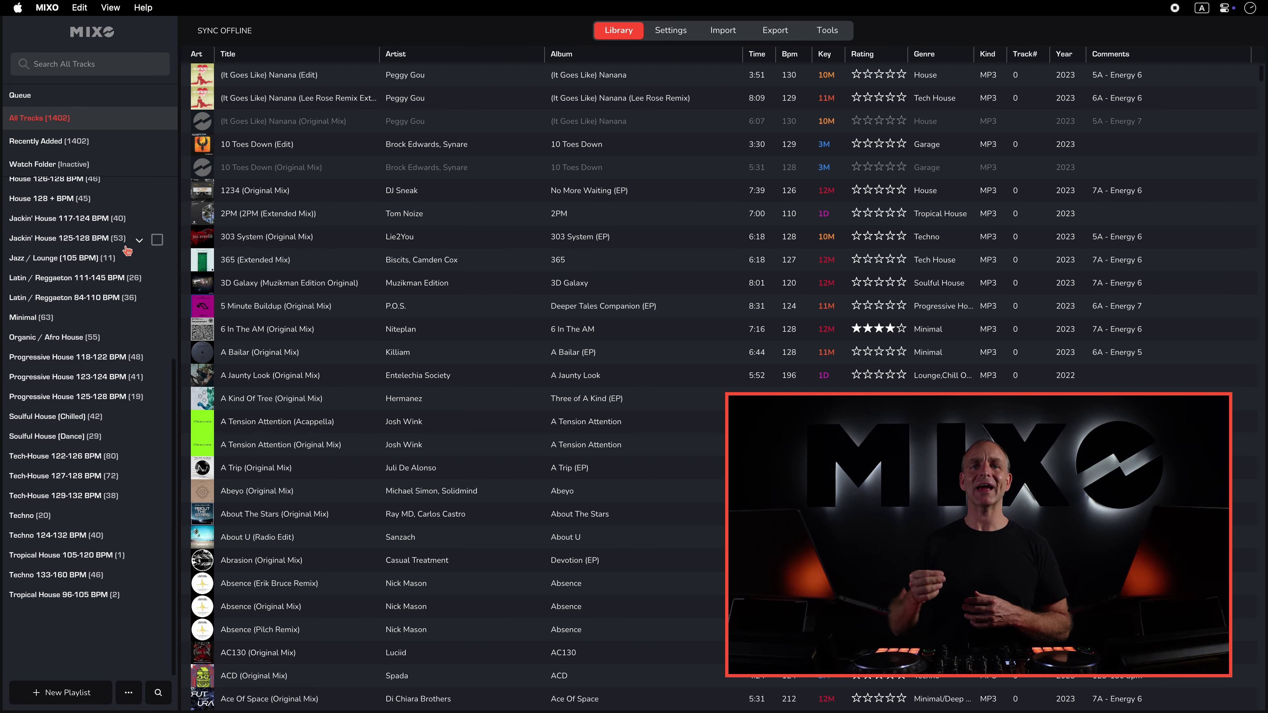
{"action": "scroll", "coordinate": [128, 249], "scroll_direction": "up", "scroll_amount": 5}
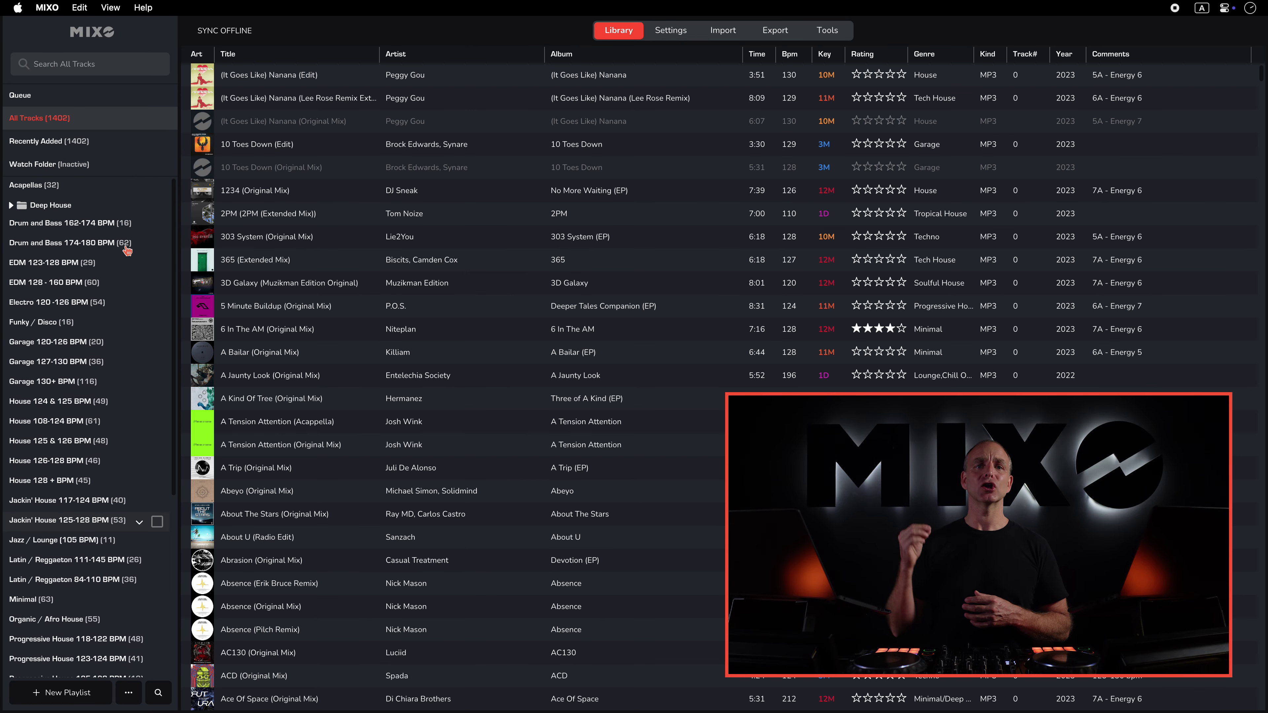
{"action": "left_click", "coordinate": [94, 302]}
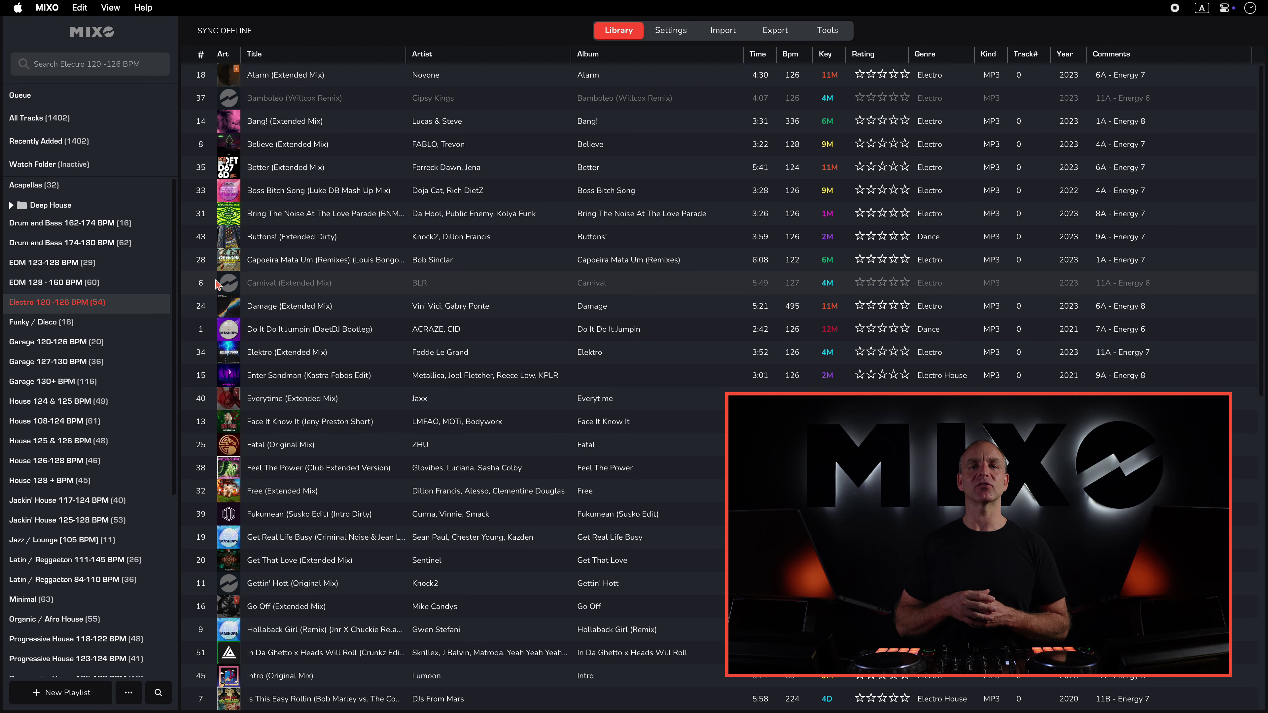
{"action": "double_click", "coordinate": [330, 377]}
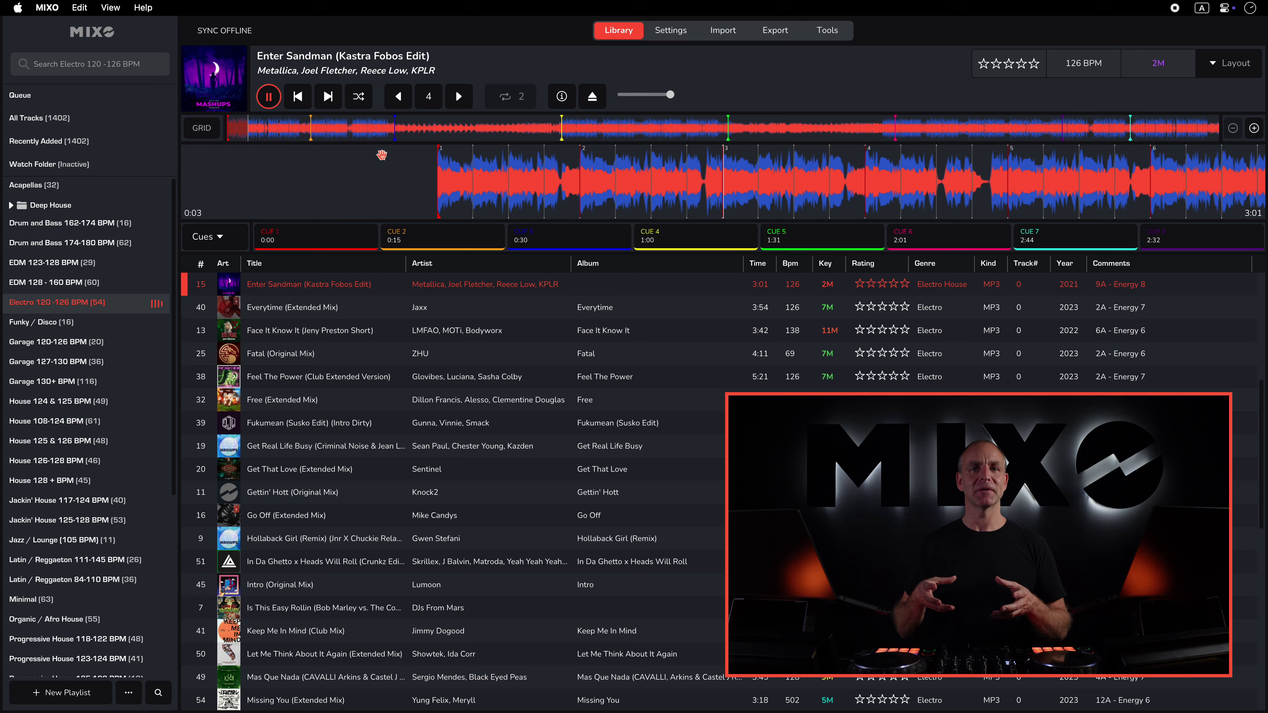
{"action": "left_click", "coordinate": [396, 136]}
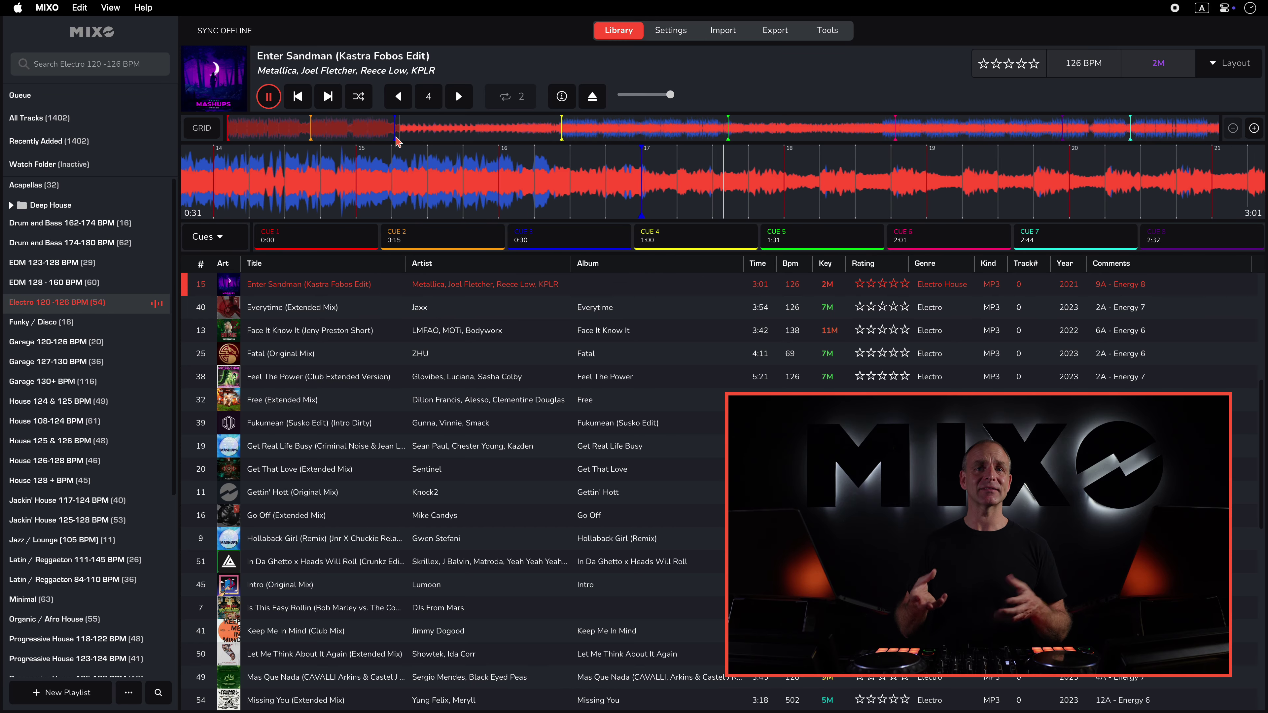
- Expand the Deep House folder and audition cues 2 and 4 of Every Little Time (Extended Mix) from House 128 + BPM
{"action": "left_click", "coordinate": [11, 206]}
{"action": "left_click", "coordinate": [414, 240]}
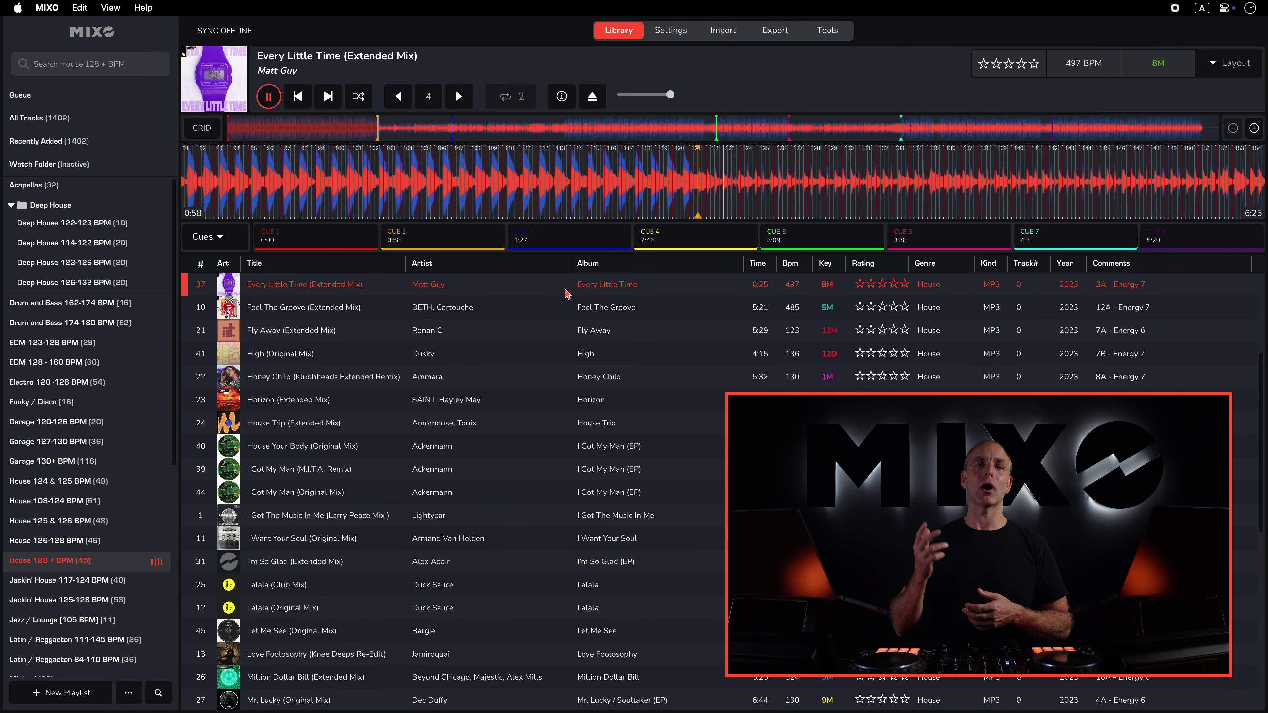
{"action": "left_click", "coordinate": [659, 236]}
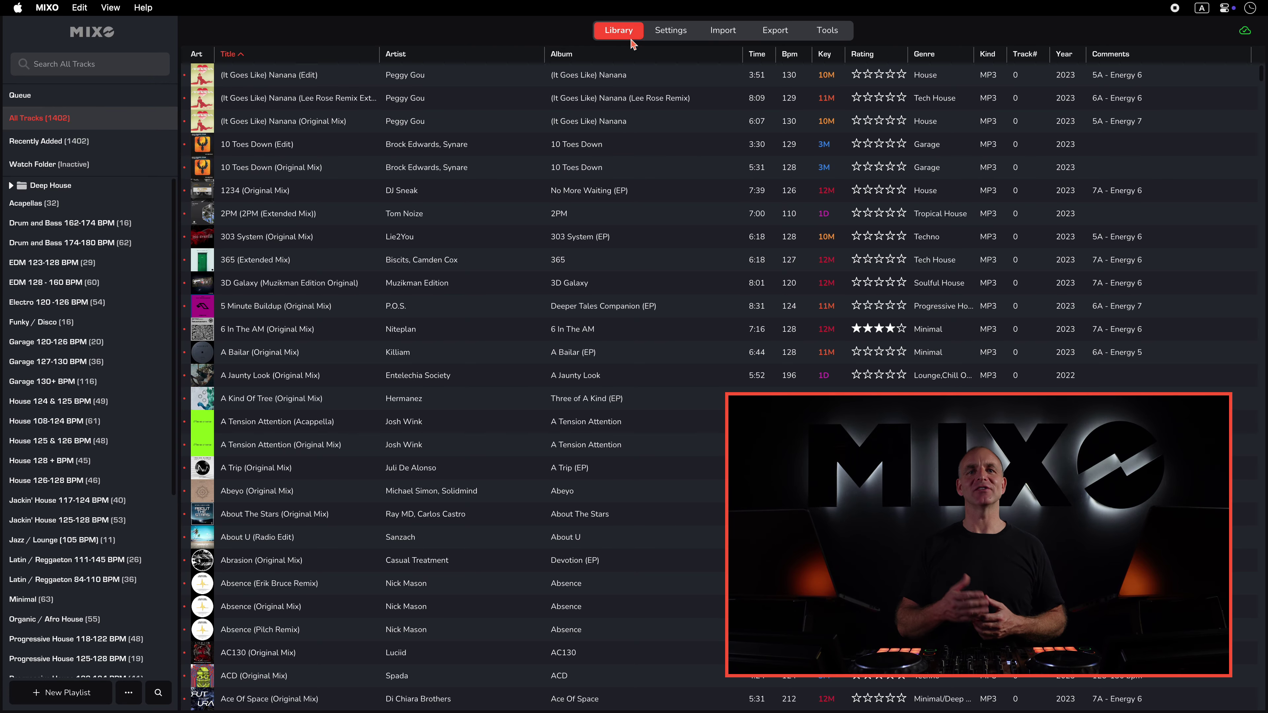
- Switch to Engine DJ, inspect its Collection and Stems lists, and close its window again
{"action": "key", "text": "ctrl+Left"}
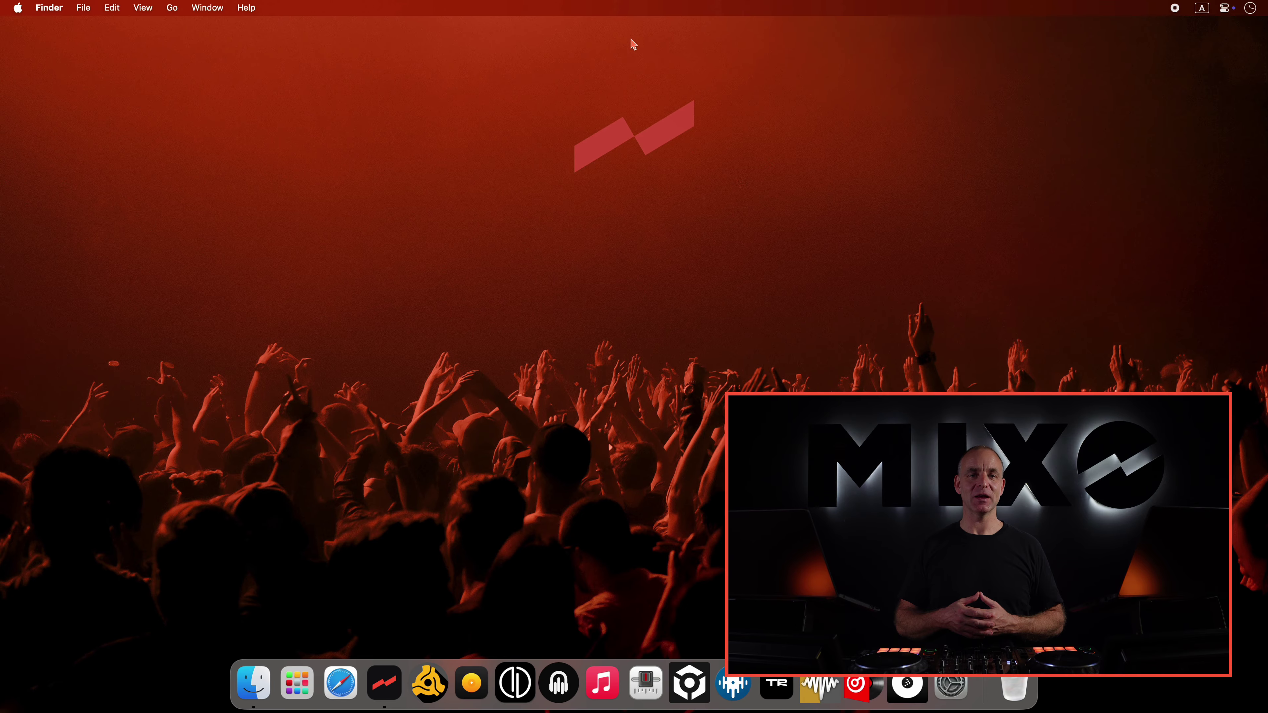
{"action": "left_click", "coordinate": [558, 682]}
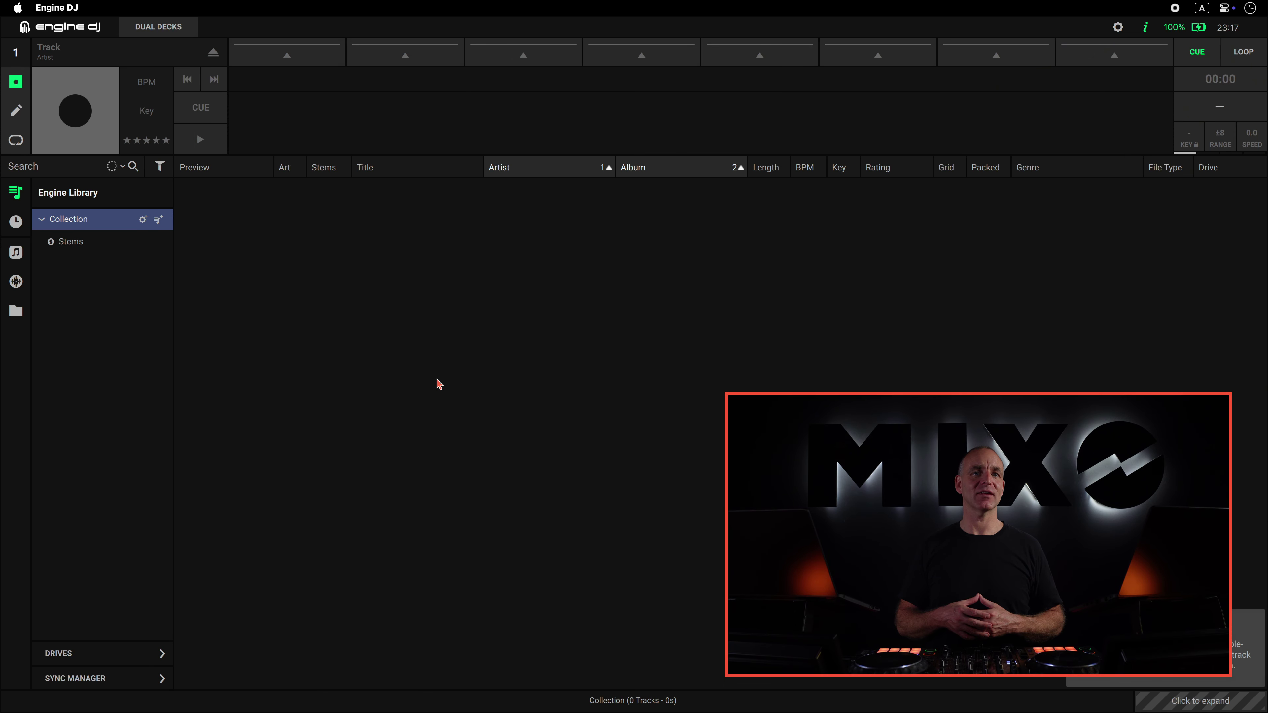
{"action": "left_click", "coordinate": [114, 243]}
{"action": "left_click", "coordinate": [95, 220]}
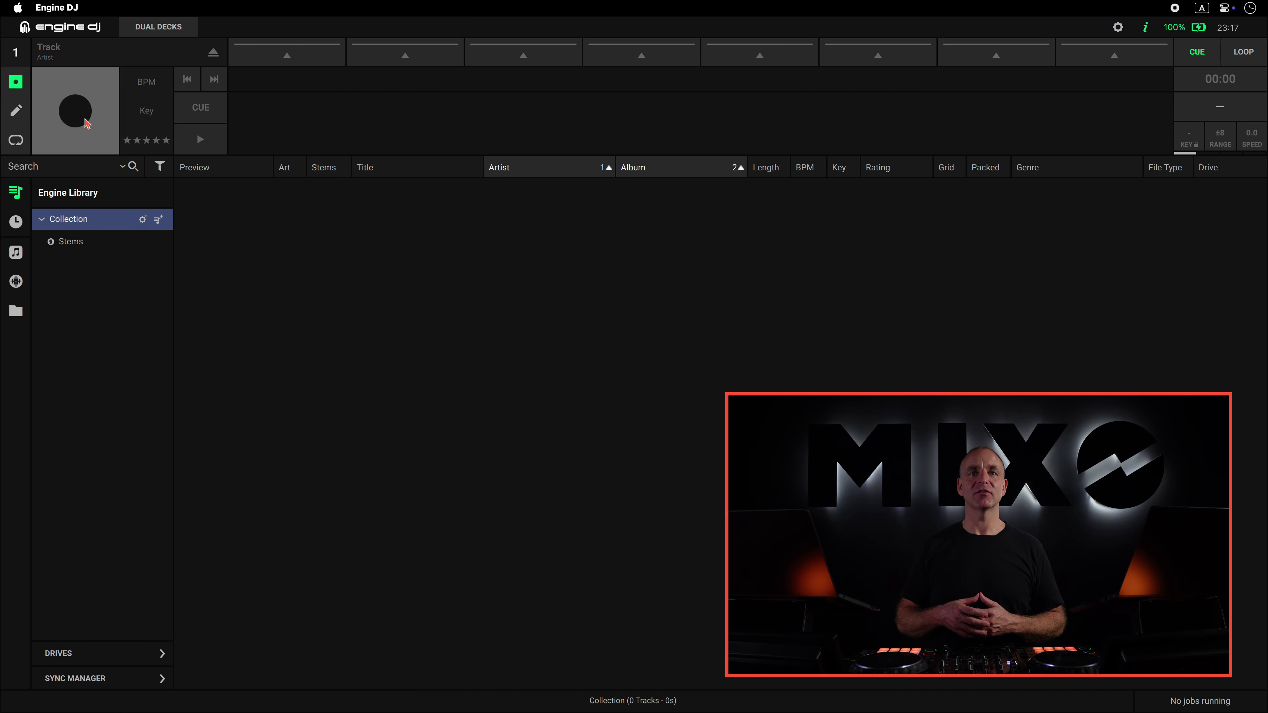
{"action": "left_click", "coordinate": [9, 25]}
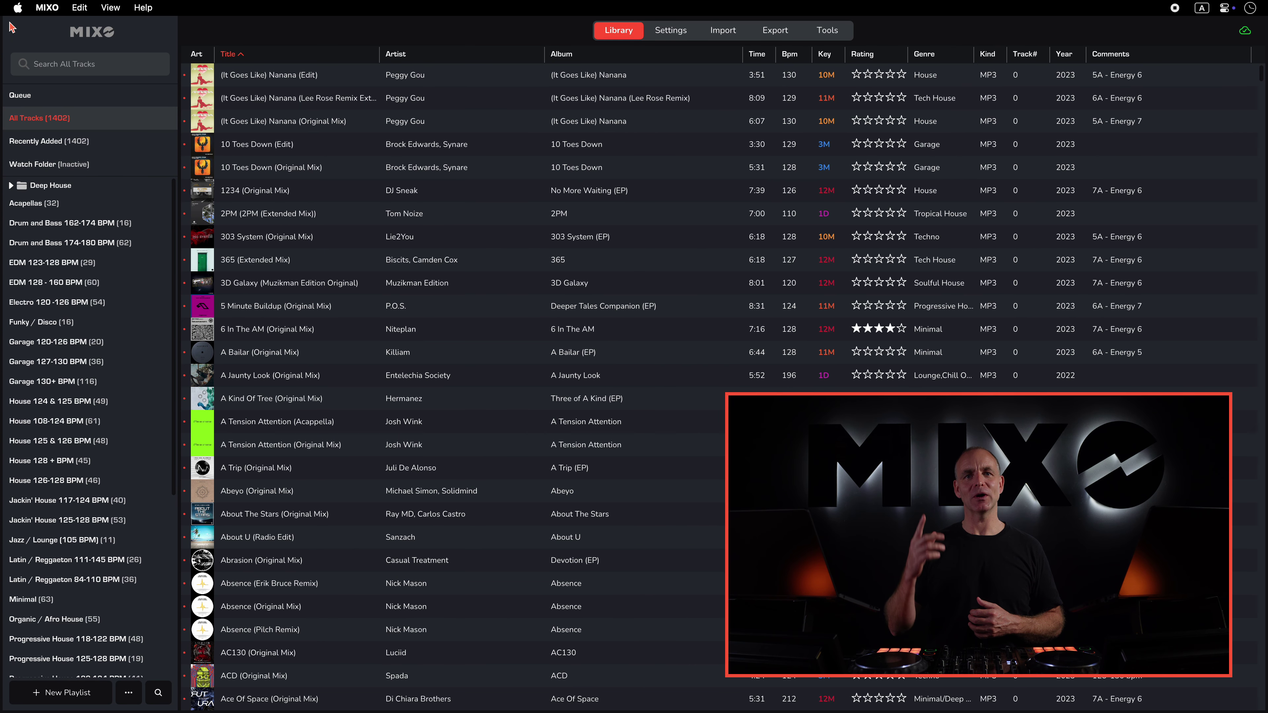
- Review the playlists for the Engine DJ export, including the Deep House folder, and export everything to the Engine DJ database
{"action": "left_click", "coordinate": [781, 33]}
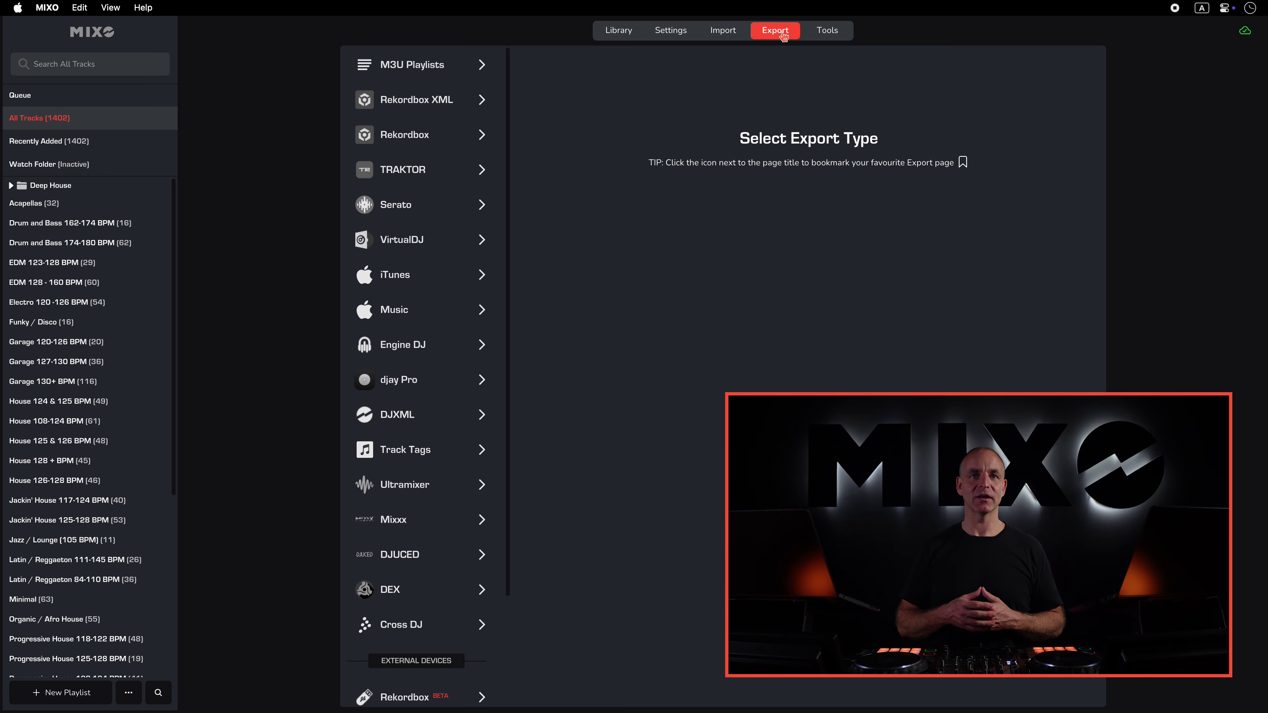
{"action": "left_click", "coordinate": [464, 345]}
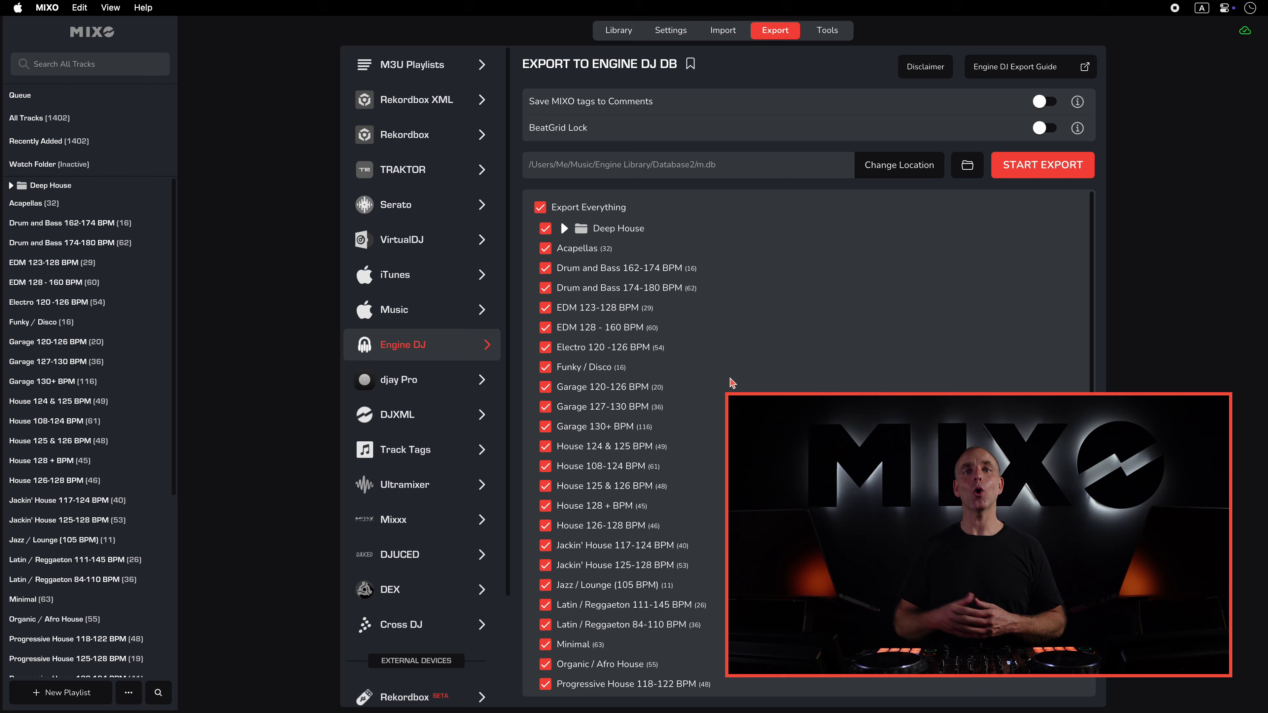
{"action": "scroll", "coordinate": [744, 376], "scroll_direction": "down", "scroll_amount": 3}
{"action": "scroll", "coordinate": [744, 375], "scroll_direction": "down", "scroll_amount": 2}
{"action": "scroll", "coordinate": [744, 375], "scroll_direction": "up", "scroll_amount": 5}
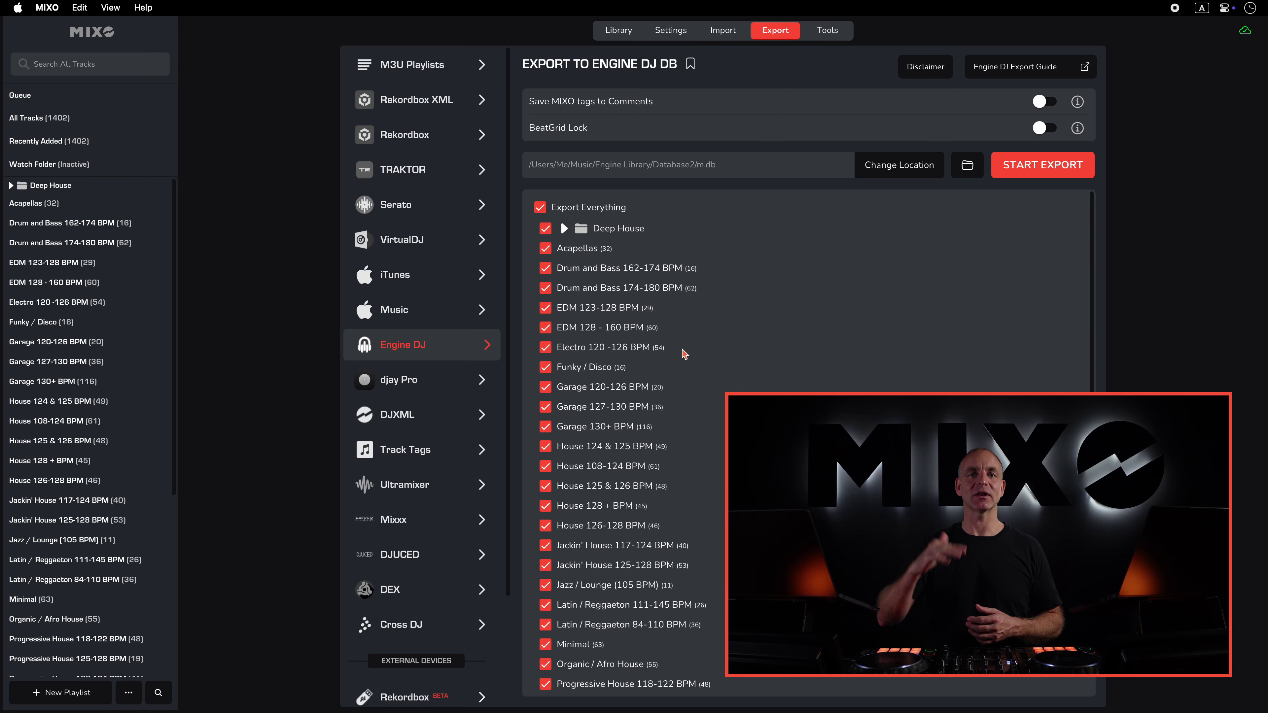
{"action": "left_click", "coordinate": [564, 228]}
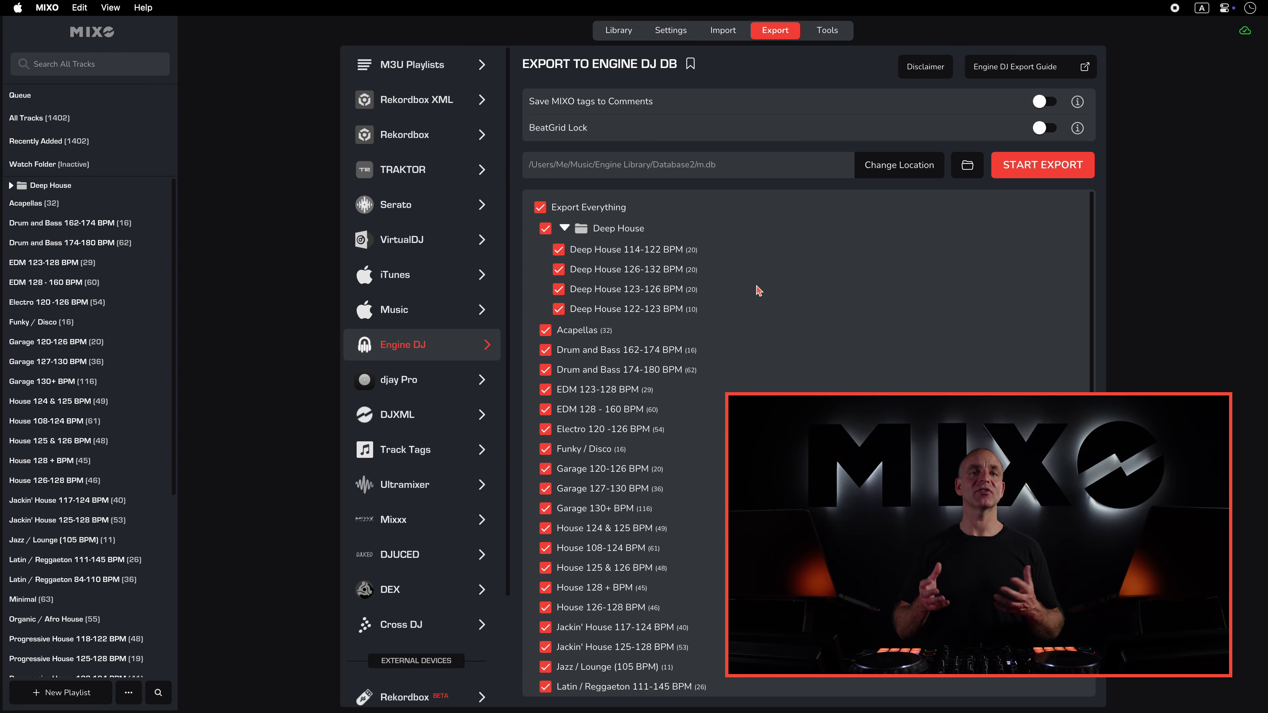
{"action": "left_click", "coordinate": [1055, 174]}
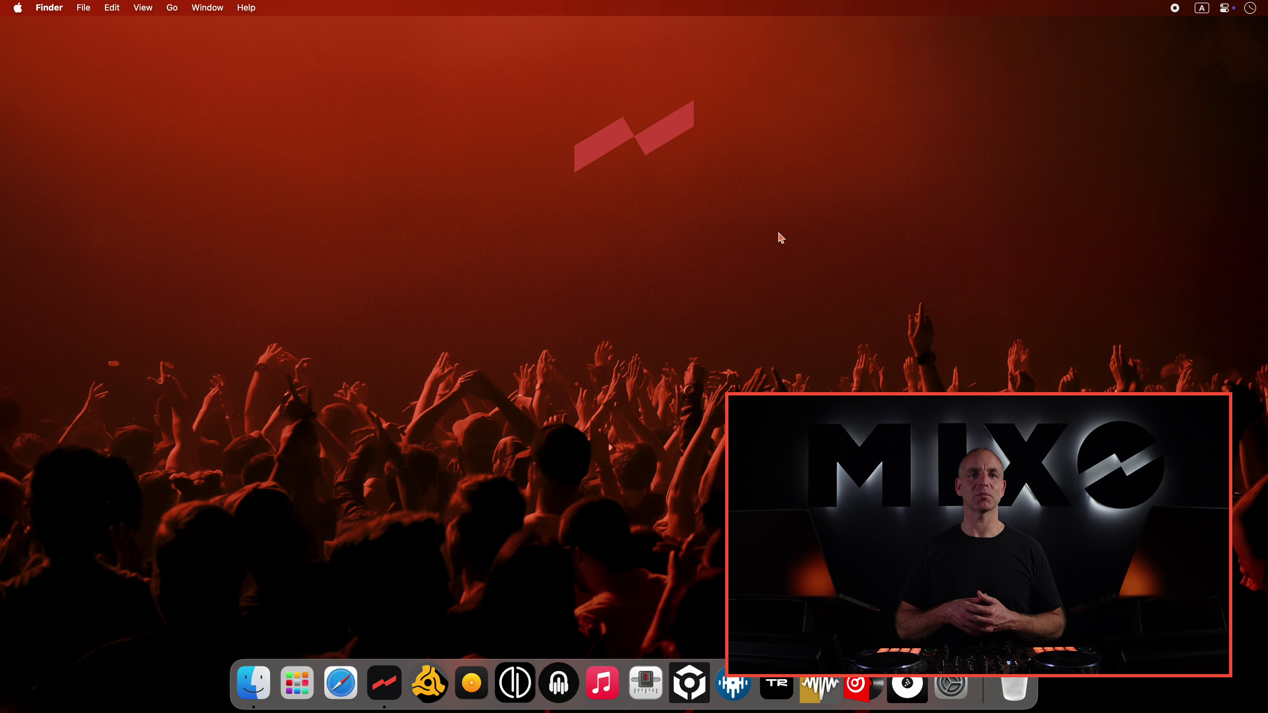
- Open Engine DJ and show the tracks of the Electro 120 -126 BPM playlist in its collection
{"action": "left_click", "coordinate": [559, 676]}
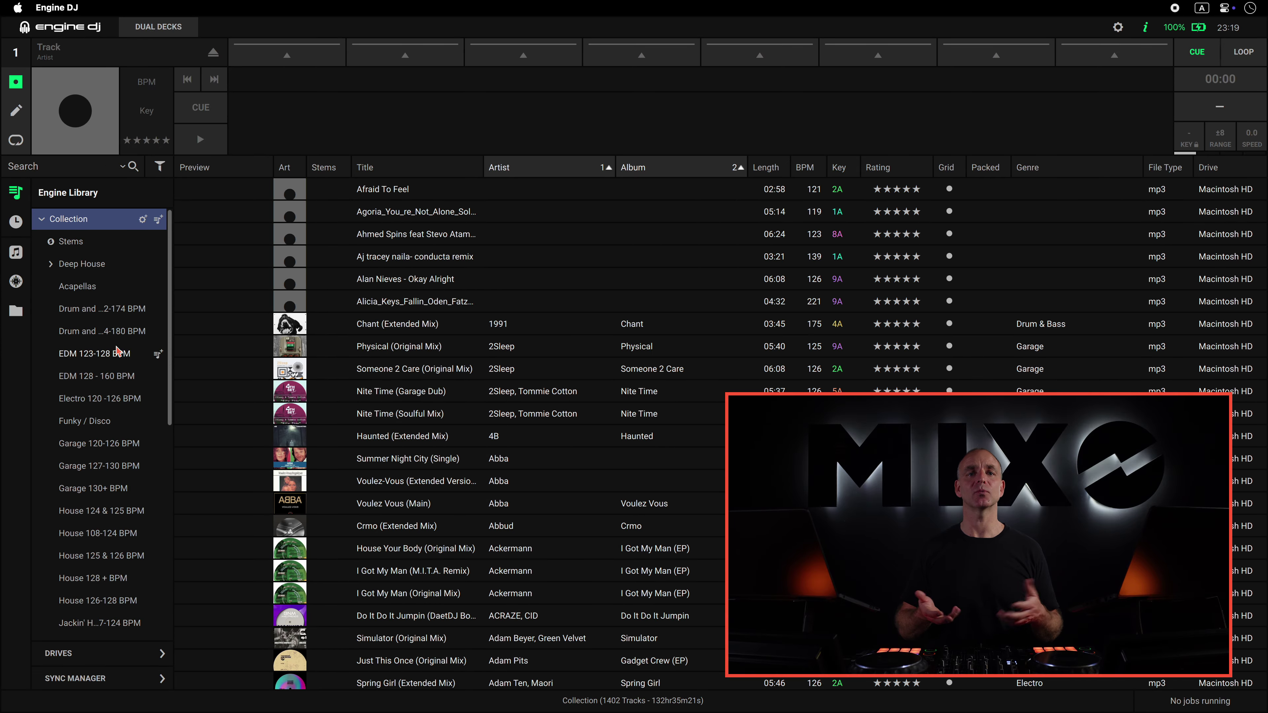
{"action": "scroll", "coordinate": [119, 351], "scroll_direction": "down", "scroll_amount": 8}
{"action": "scroll", "coordinate": [118, 351], "scroll_direction": "up", "scroll_amount": 8}
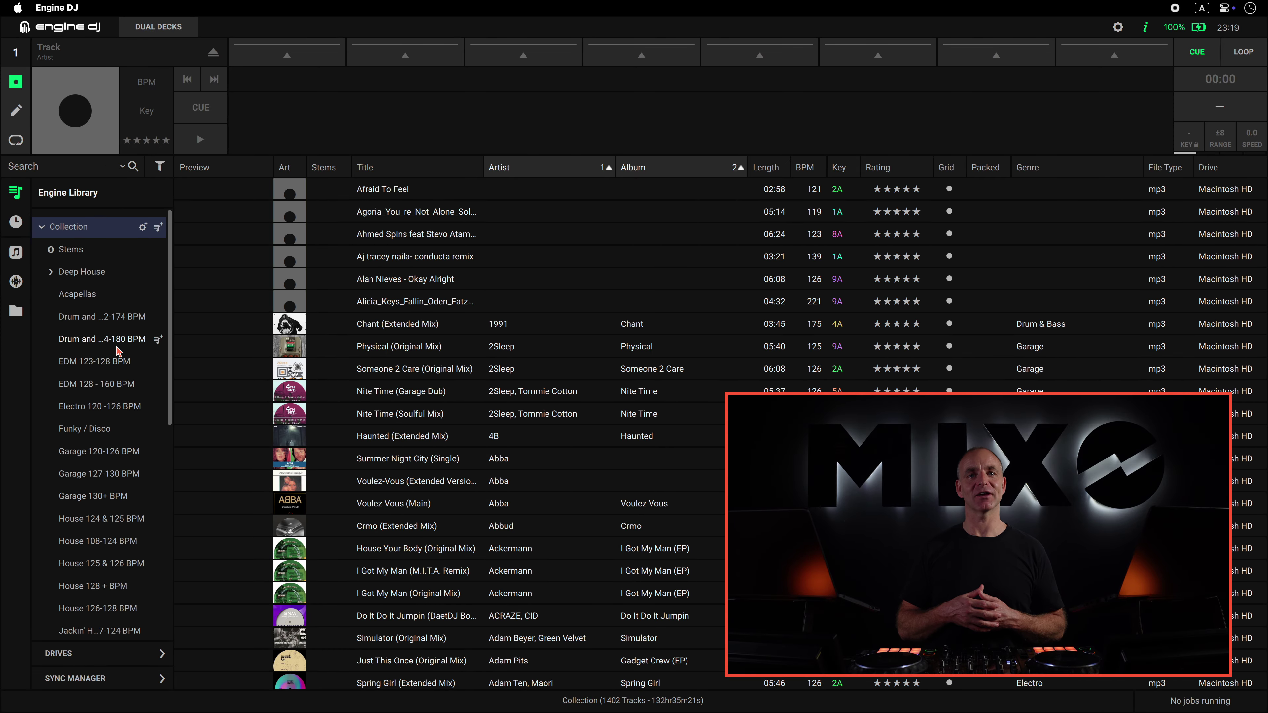
{"action": "left_click", "coordinate": [109, 400]}
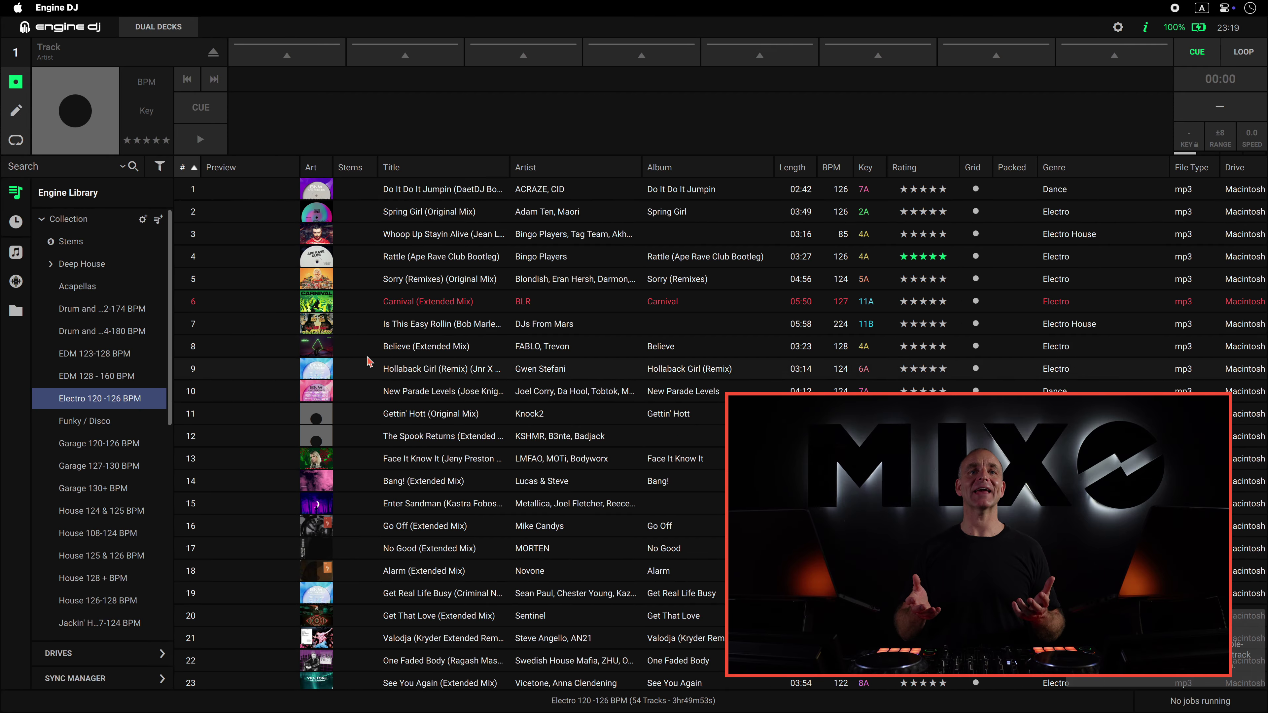
- Load Rattle (Ape Rave Club Bootleg) onto the deck, play it and jump to Cue 2
{"action": "double_click", "coordinate": [395, 257]}
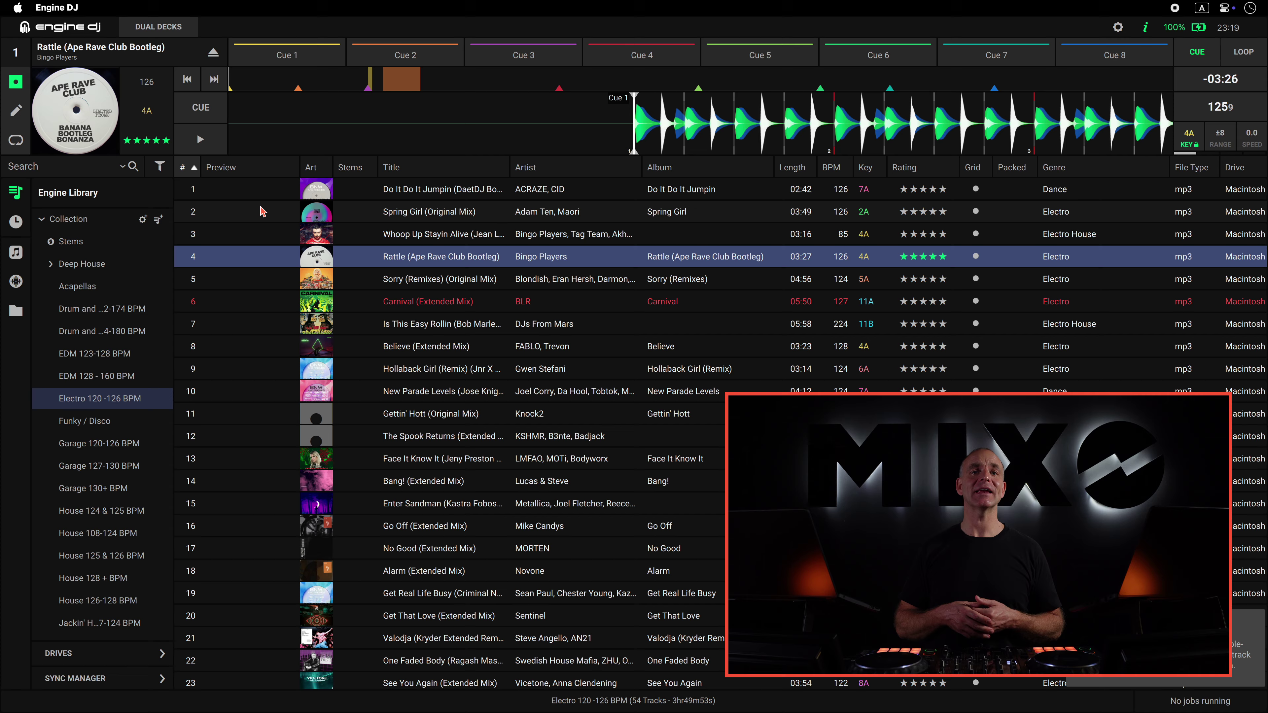
{"action": "left_click", "coordinate": [199, 145]}
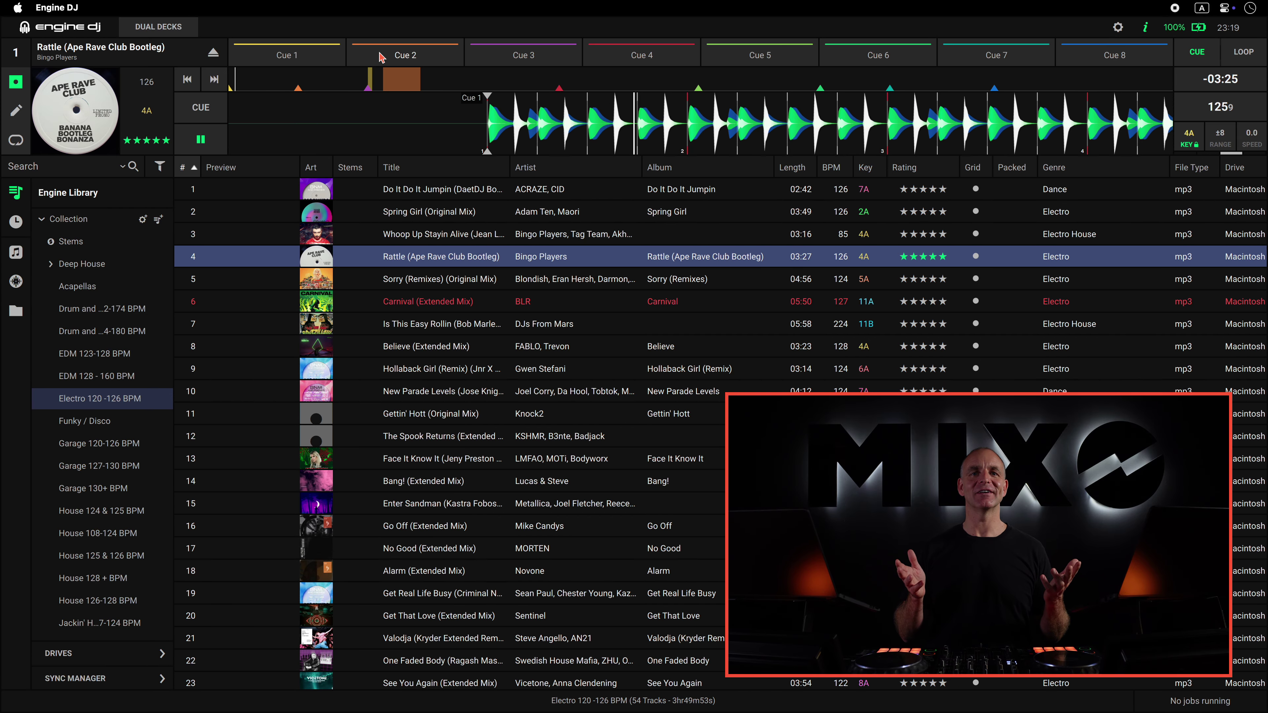
{"action": "left_click", "coordinate": [382, 55]}
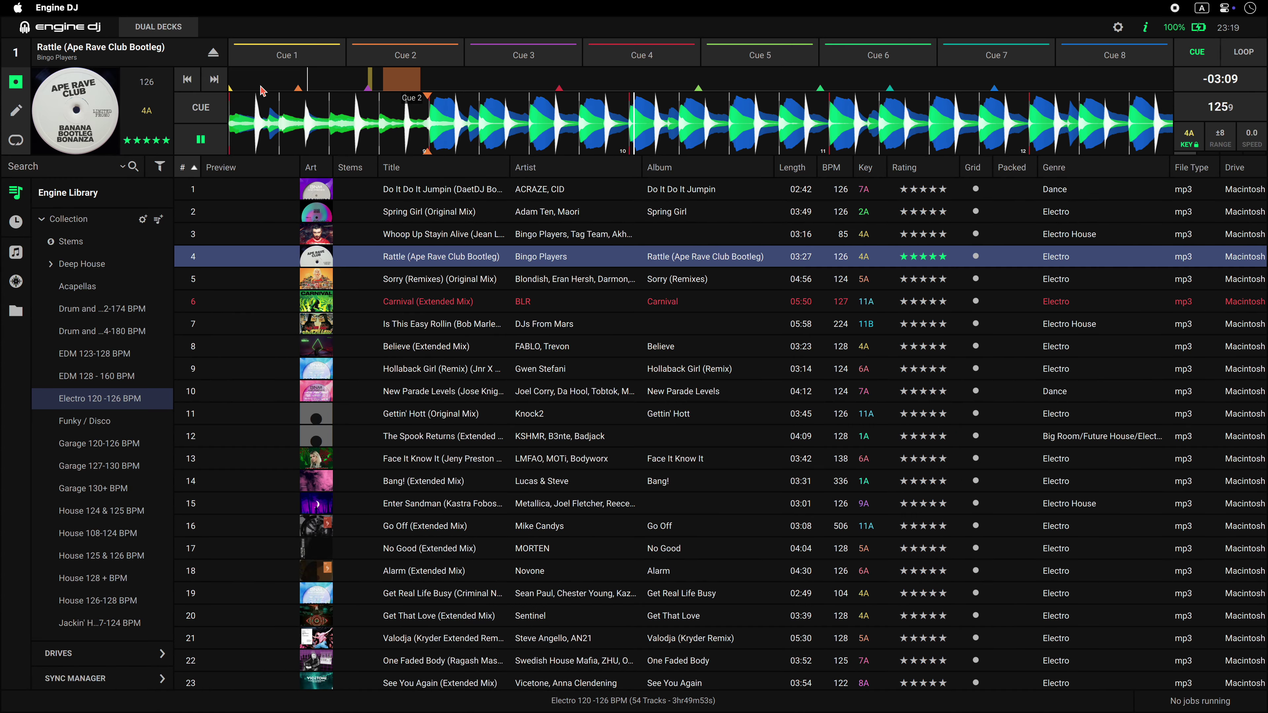
- Expand the Deep House folder in the collection and open its Deep House 126-132 BPM playlist
{"action": "left_click", "coordinate": [59, 265]}
{"action": "left_click", "coordinate": [50, 264]}
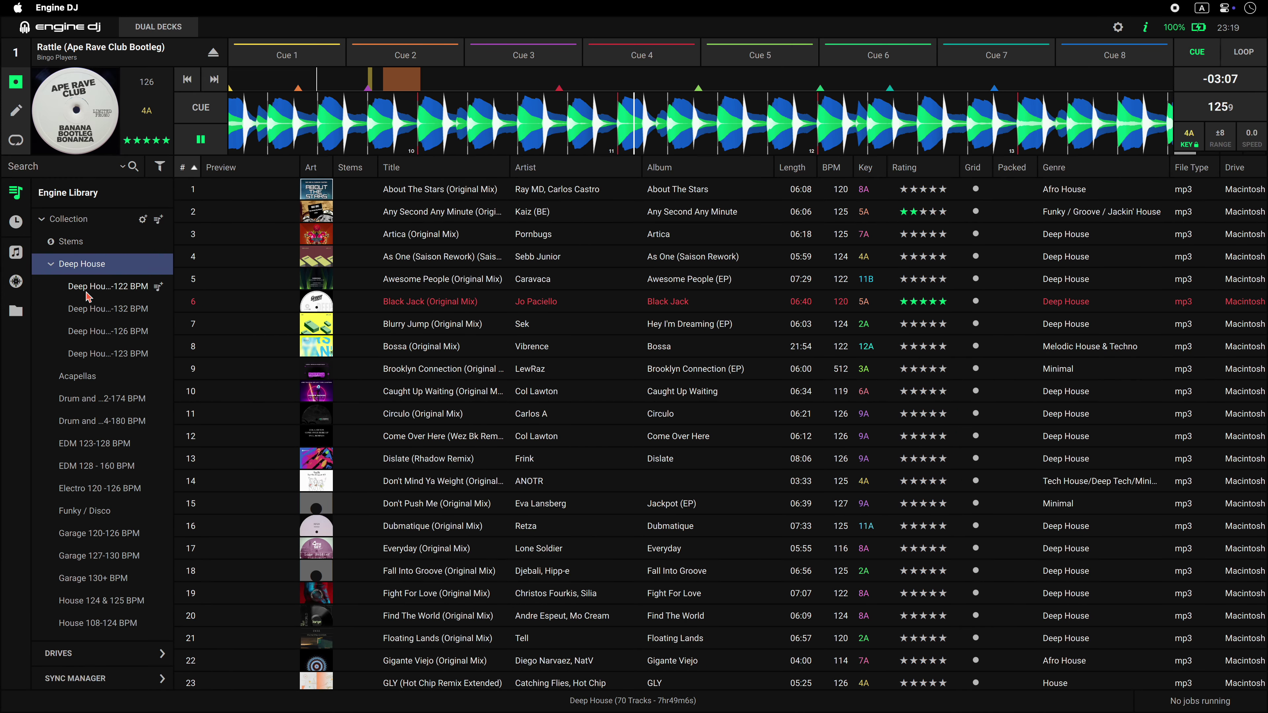
{"action": "left_click", "coordinate": [107, 309]}
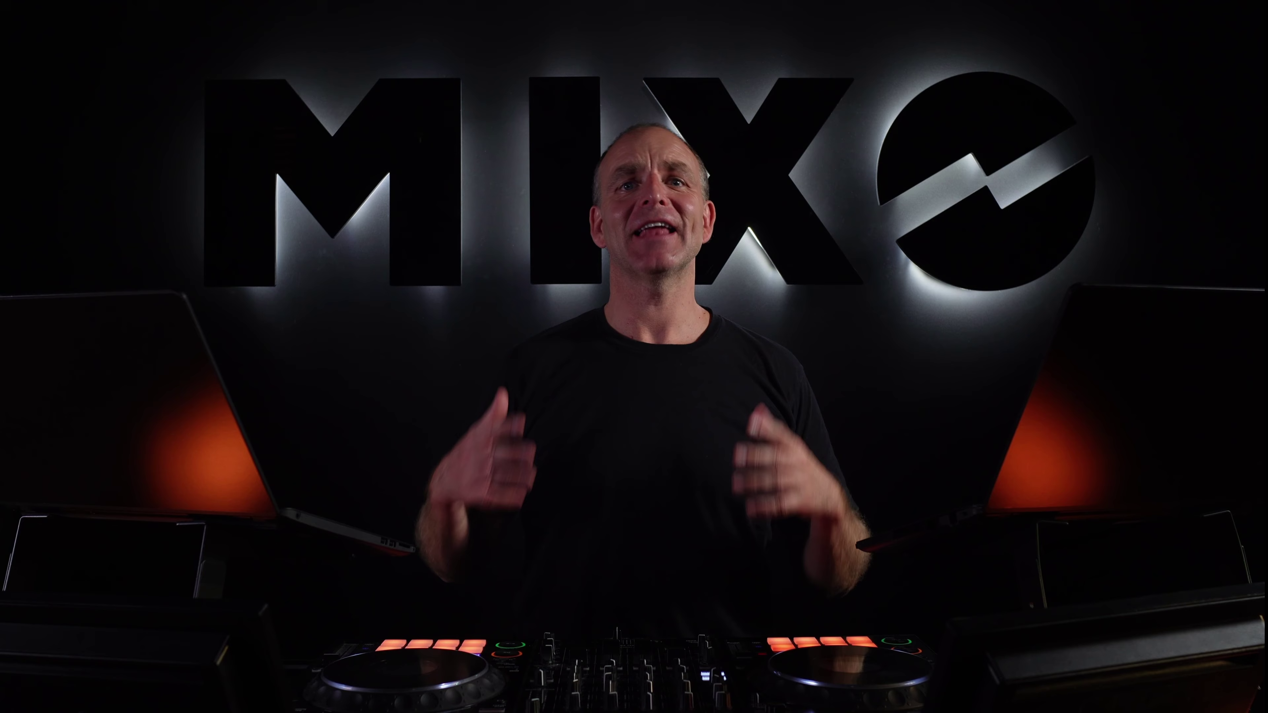